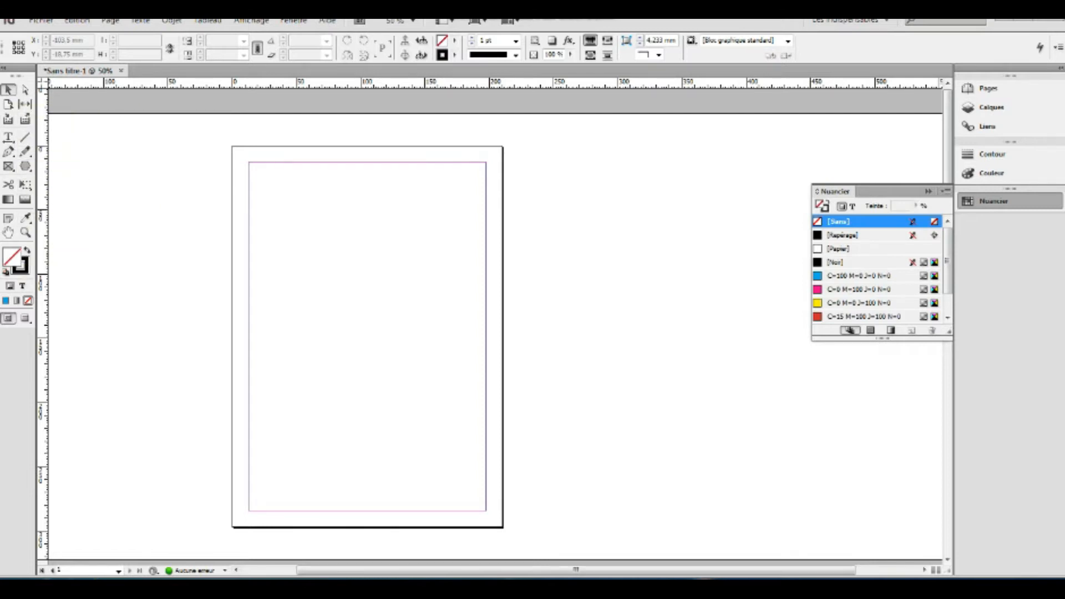
Step: Toggle the Tools palette between its single- and double-column layouts, and hide and redisplay it
{"action": "left_click", "coordinate": [5, 68]}
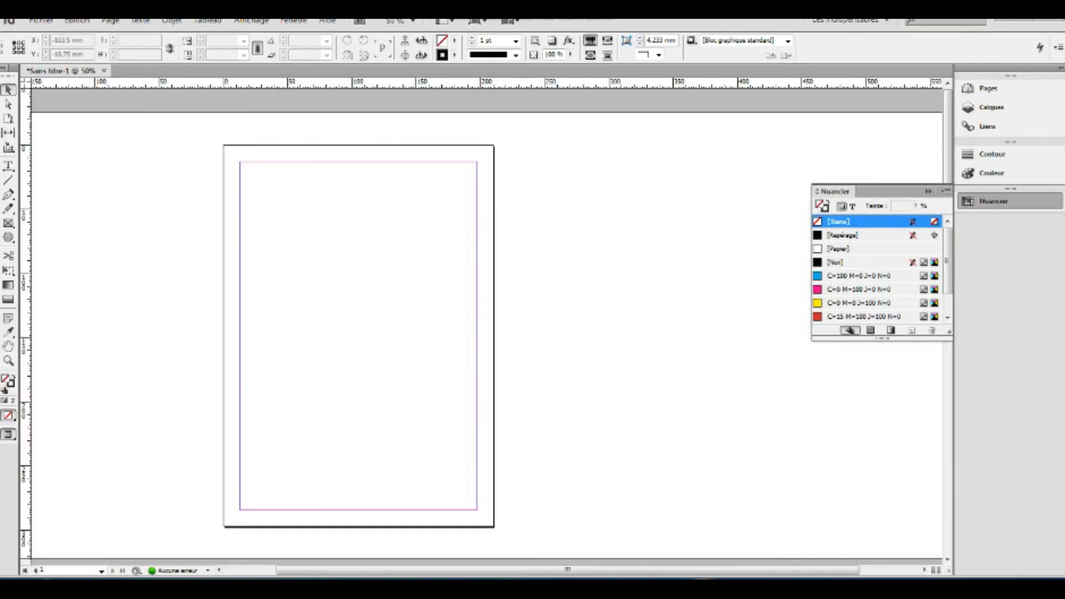
{"action": "left_click", "coordinate": [4, 67]}
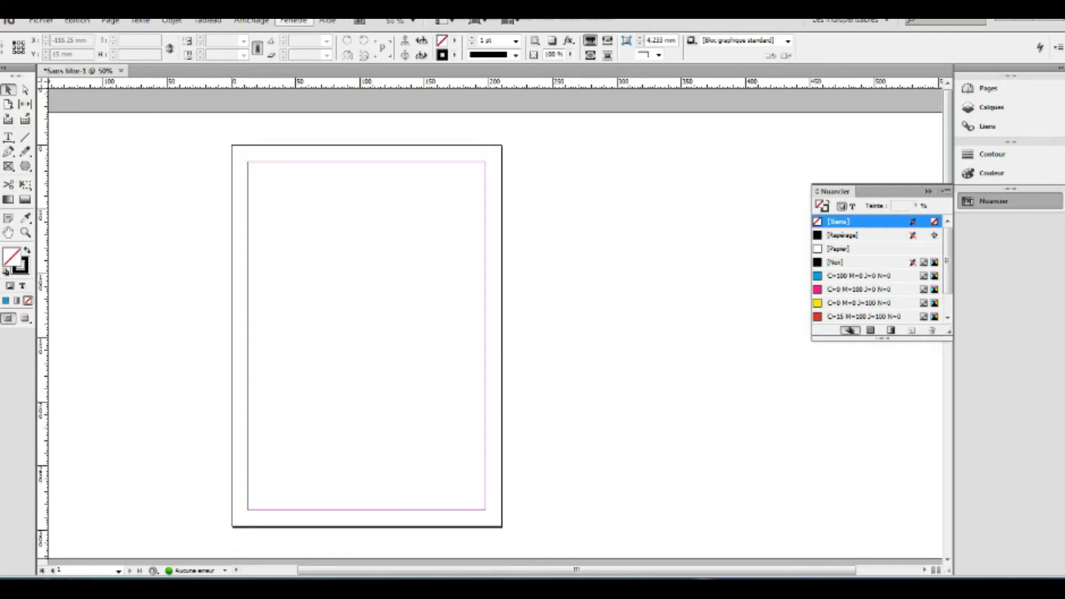
{"action": "left_click", "coordinate": [294, 21]}
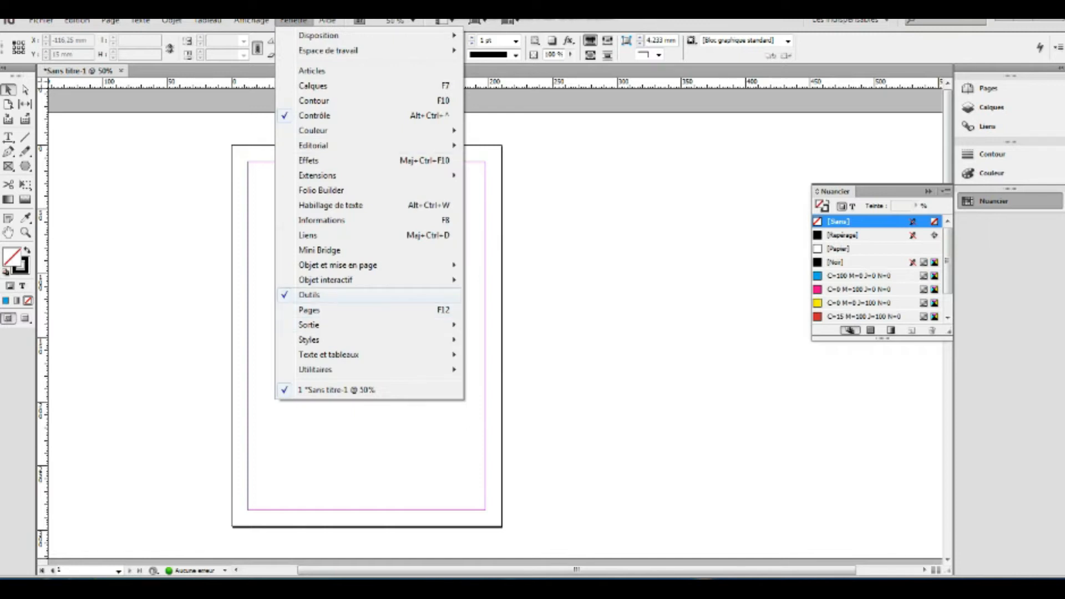
{"action": "left_click", "coordinate": [310, 294]}
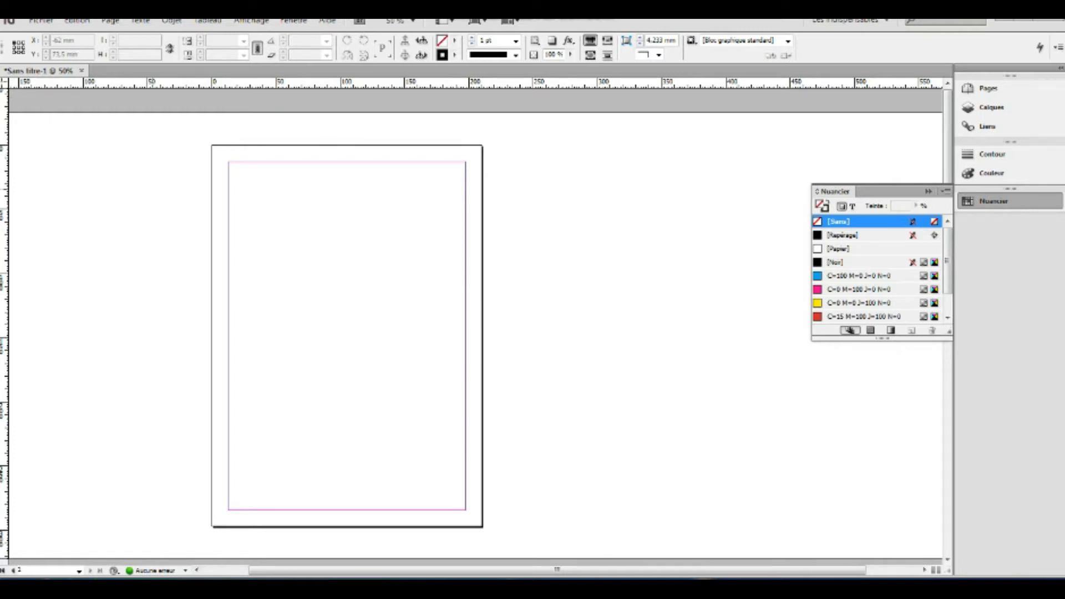
{"action": "left_click", "coordinate": [293, 20]}
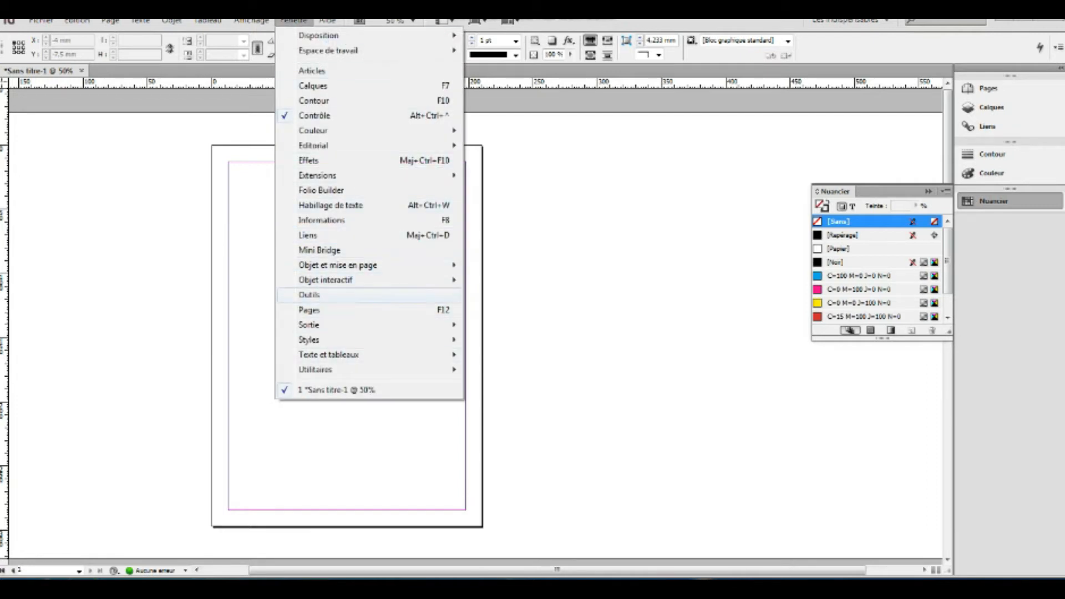
{"action": "left_click", "coordinate": [310, 295]}
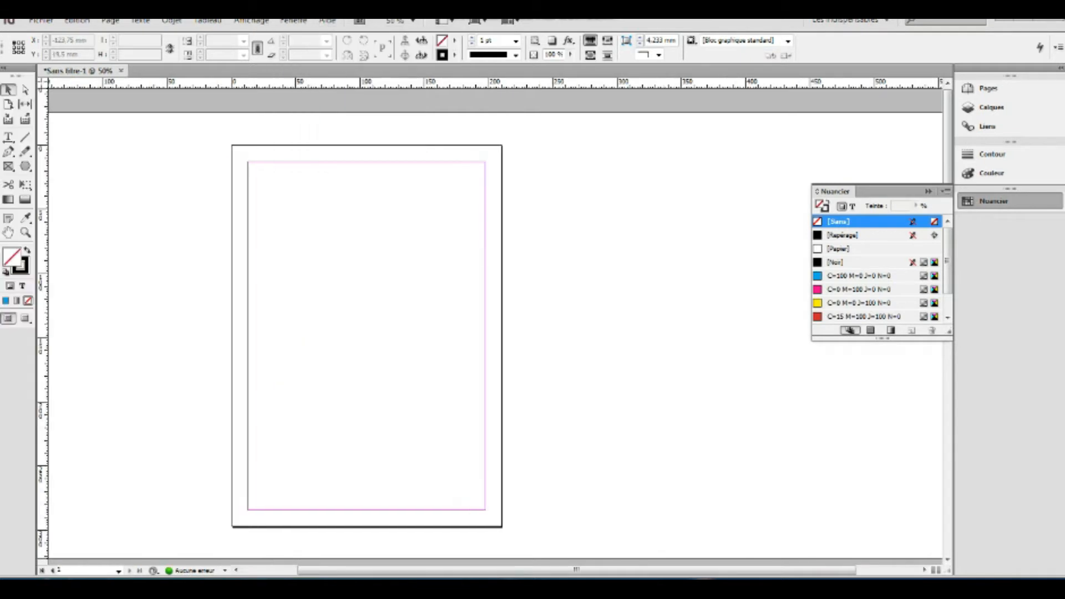
{"action": "left_click", "coordinate": [4, 67]}
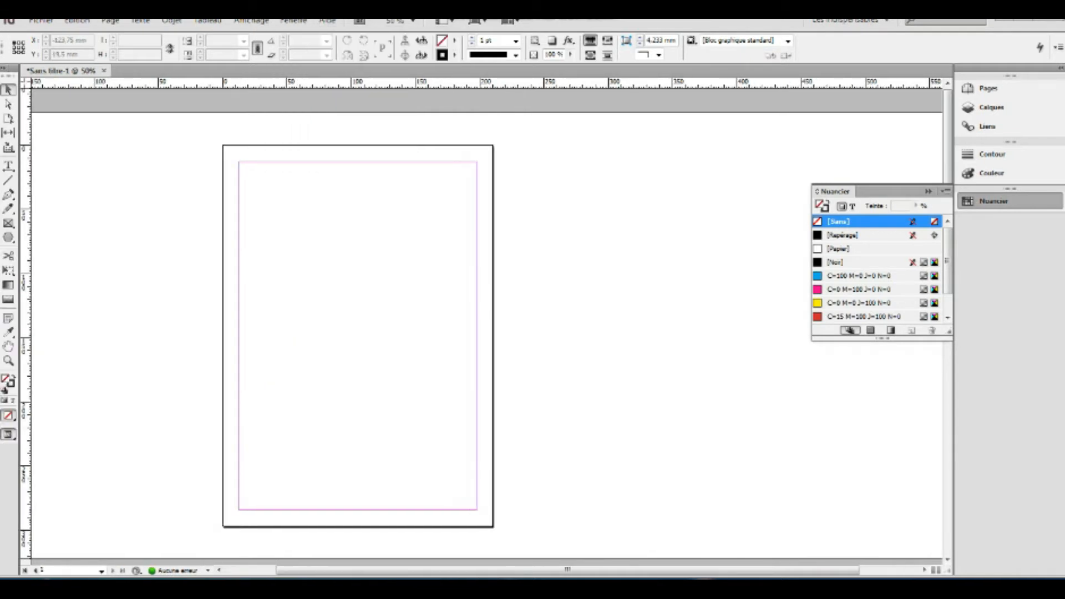
{"action": "left_click", "coordinate": [4, 68]}
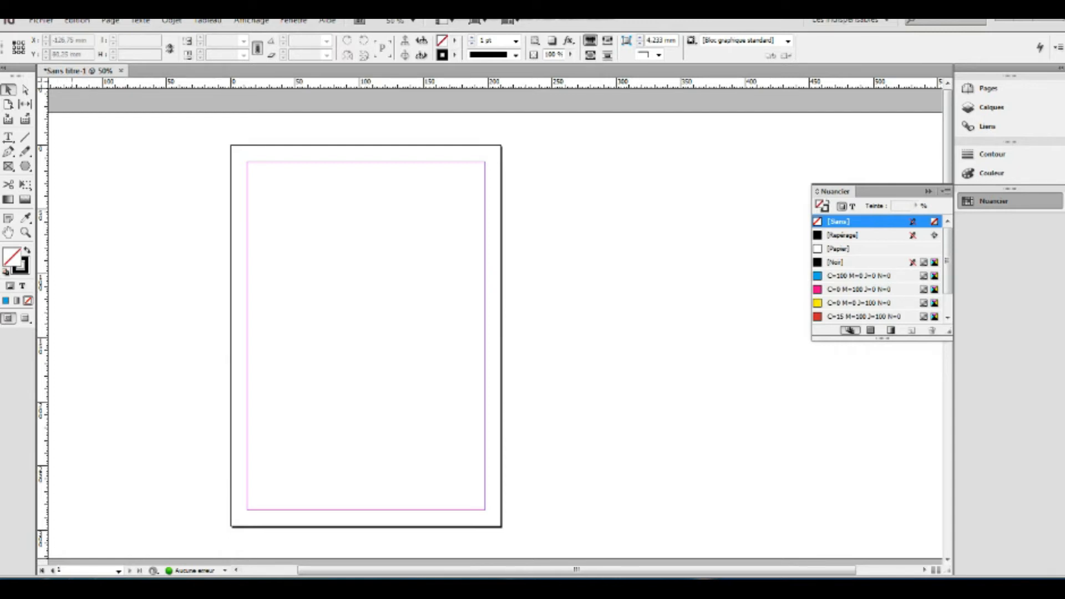
{"action": "scroll", "coordinate": [493, 322], "scroll_direction": "down", "scroll_amount": 10}
{"action": "scroll", "coordinate": [493, 322], "scroll_direction": "up", "scroll_amount": 8}
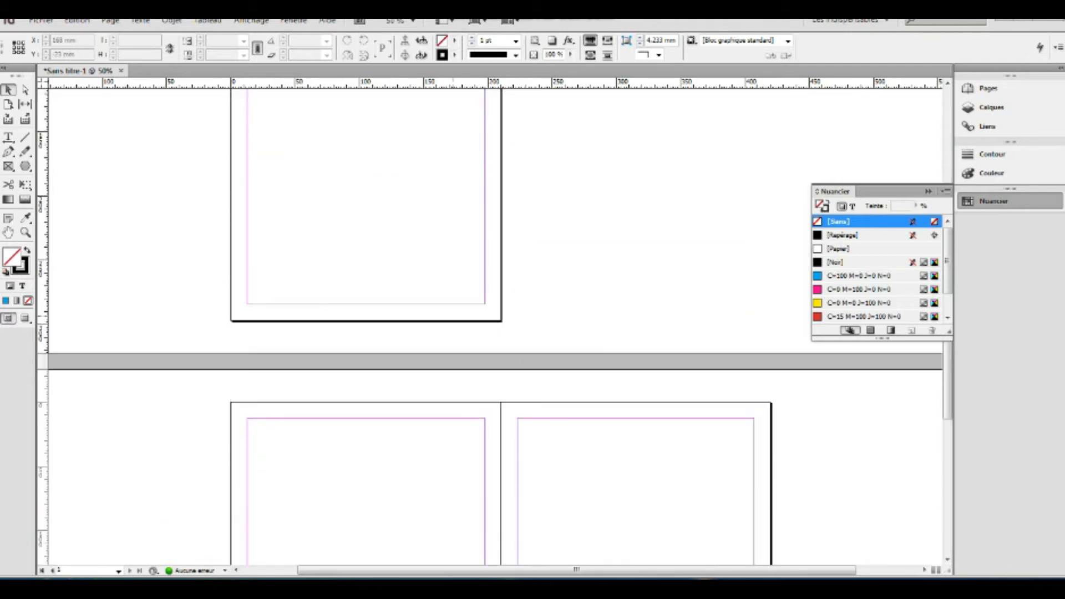
{"action": "scroll", "coordinate": [494, 322], "scroll_direction": "down", "scroll_amount": 8}
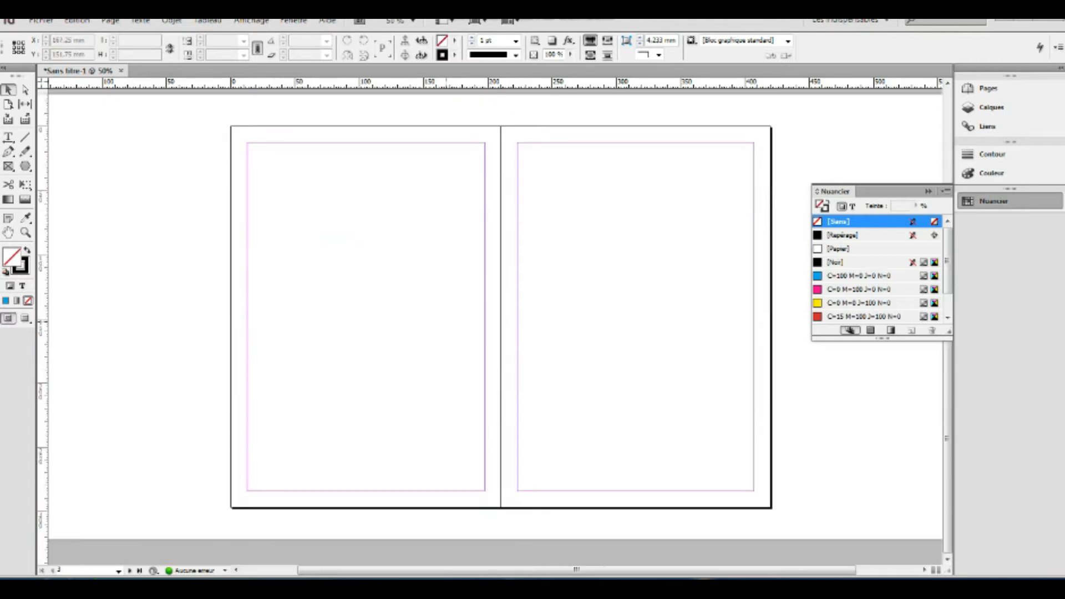
{"action": "scroll", "coordinate": [493, 322], "scroll_direction": "up", "scroll_amount": 3}
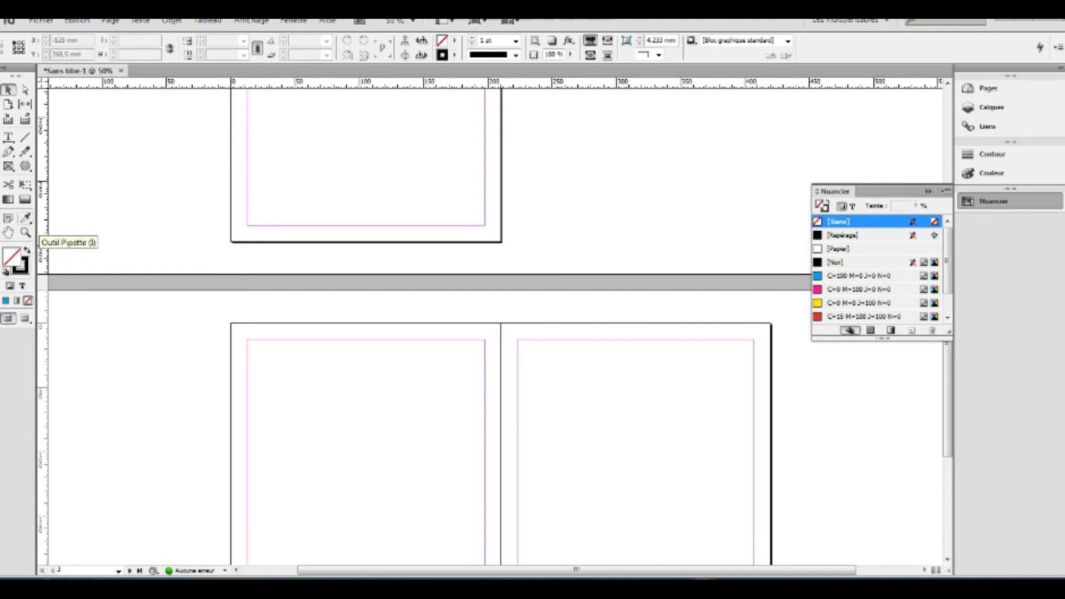
{"action": "left_click", "coordinate": [25, 218]}
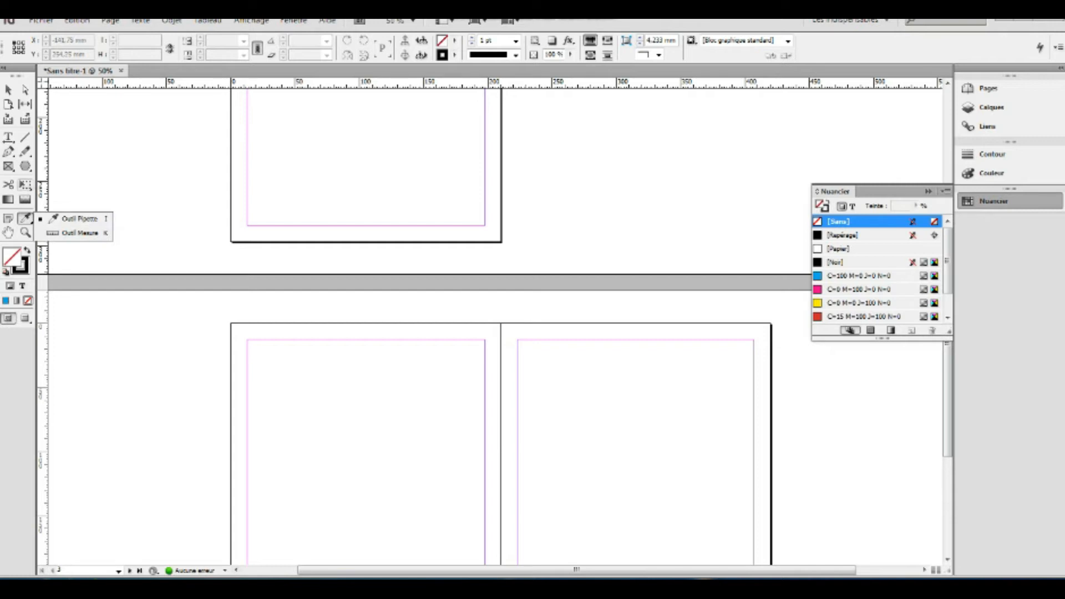
Step: Draw a rectangle about 163 × 64 mm in the upper part of page 1 and fill it with C=100 M=0 J=0 N=0
{"action": "left_click", "coordinate": [25, 166]}
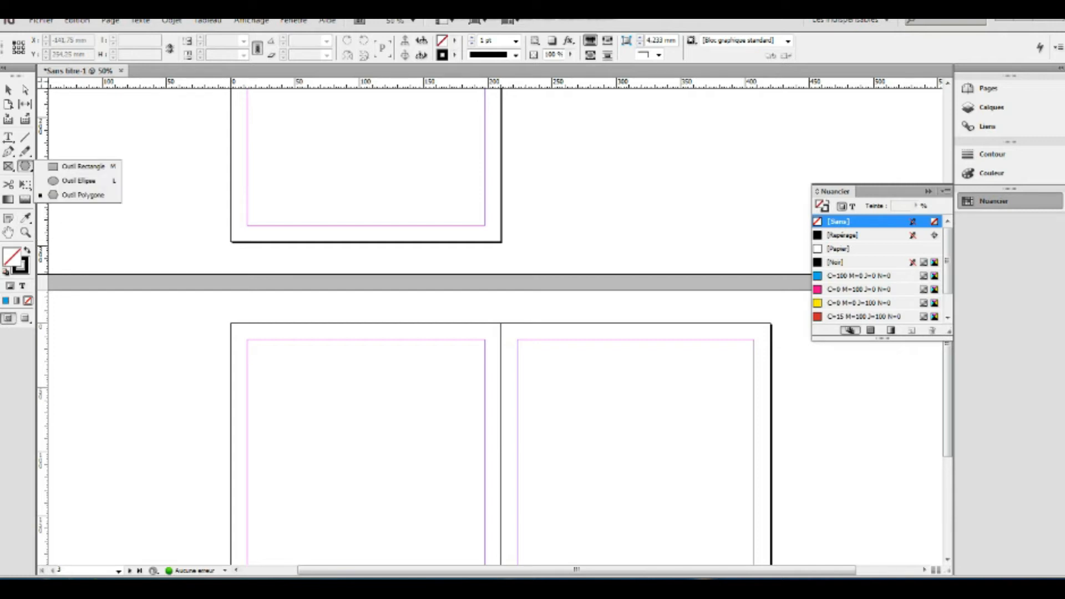
{"action": "left_click", "coordinate": [82, 167]}
{"action": "scroll", "coordinate": [454, 259], "scroll_direction": "up", "scroll_amount": 2}
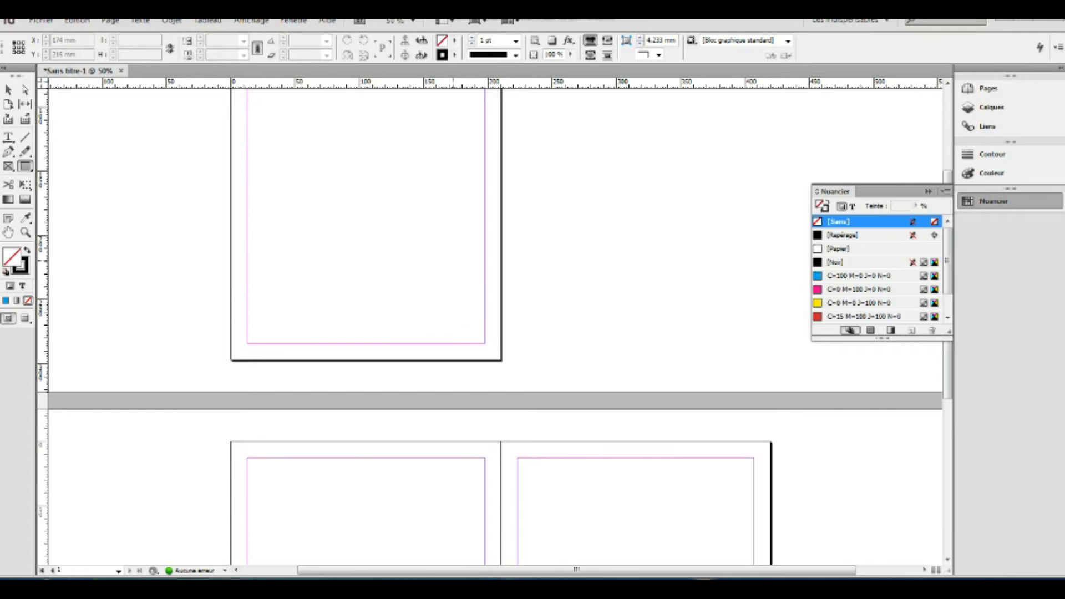
{"action": "scroll", "coordinate": [455, 259], "scroll_direction": "up", "scroll_amount": 2}
{"action": "left_click_drag", "start_coordinate": [260, 161], "coordinate": [470, 242]}
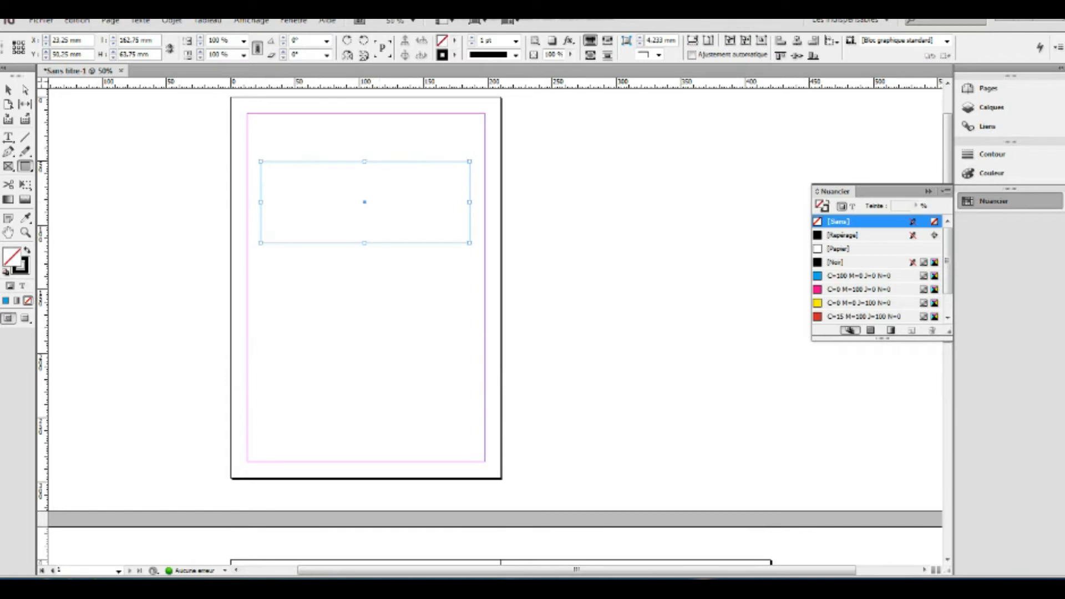
{"action": "left_click", "coordinate": [455, 41]}
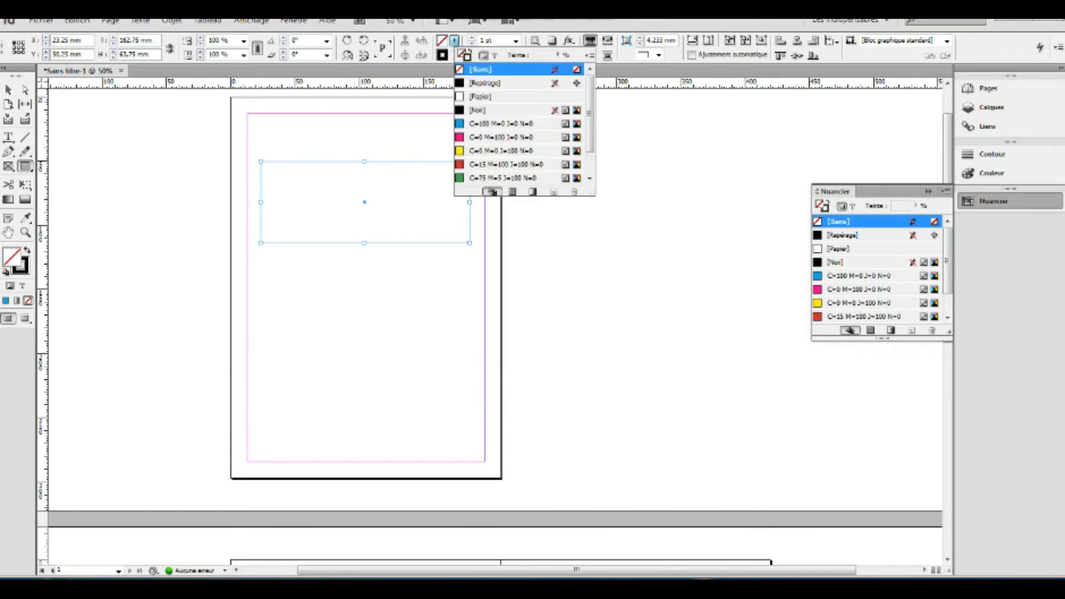
{"action": "left_click", "coordinate": [501, 123]}
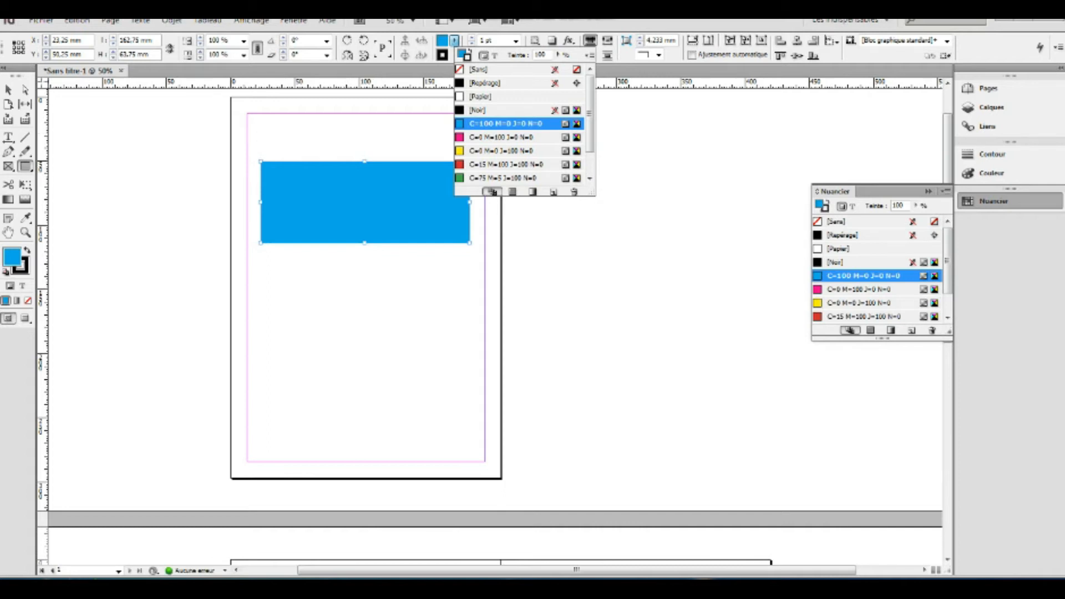
Step: Draw an ellipse about 90 × 79 mm below the blue rectangle and apply the rectangle's fill to it with the Eyedropper
{"action": "left_click", "coordinate": [25, 166]}
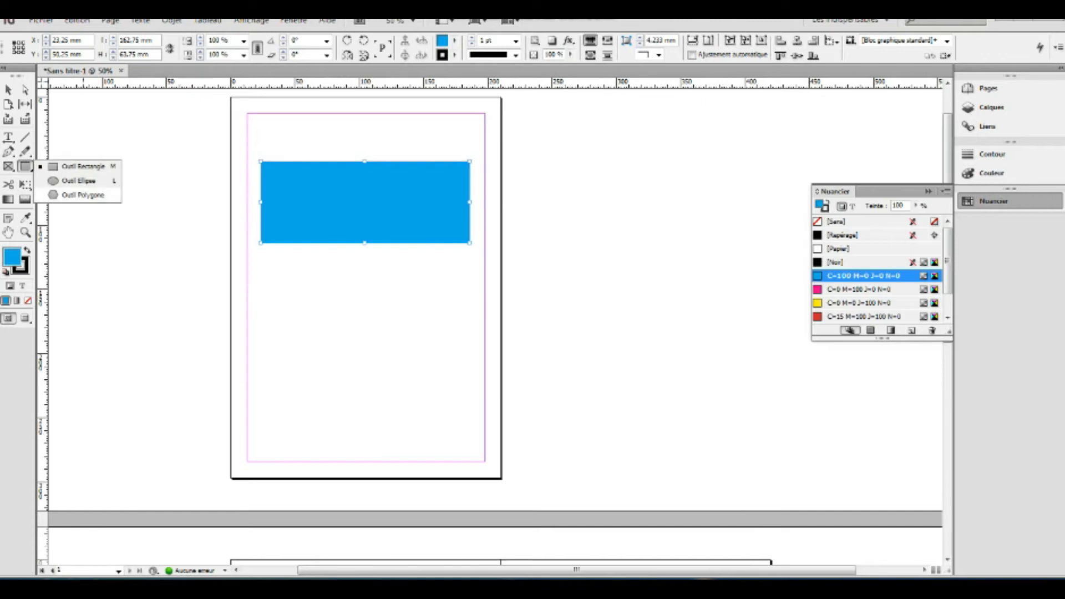
{"action": "left_click", "coordinate": [77, 180]}
{"action": "left_click_drag", "start_coordinate": [298, 270], "coordinate": [414, 370]}
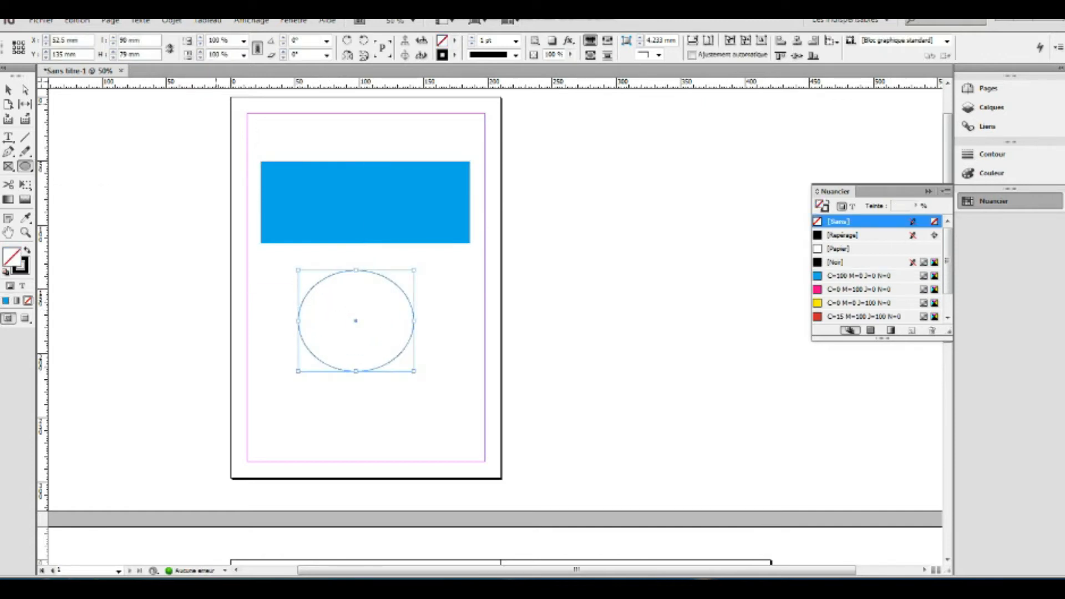
{"action": "left_click", "coordinate": [25, 218]}
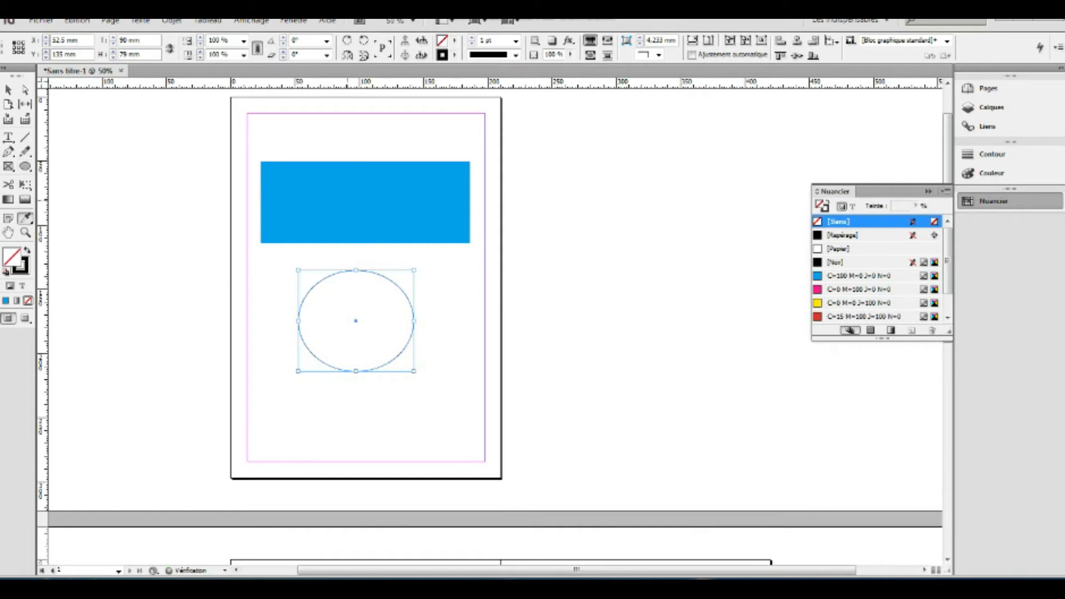
{"action": "left_click", "coordinate": [348, 203]}
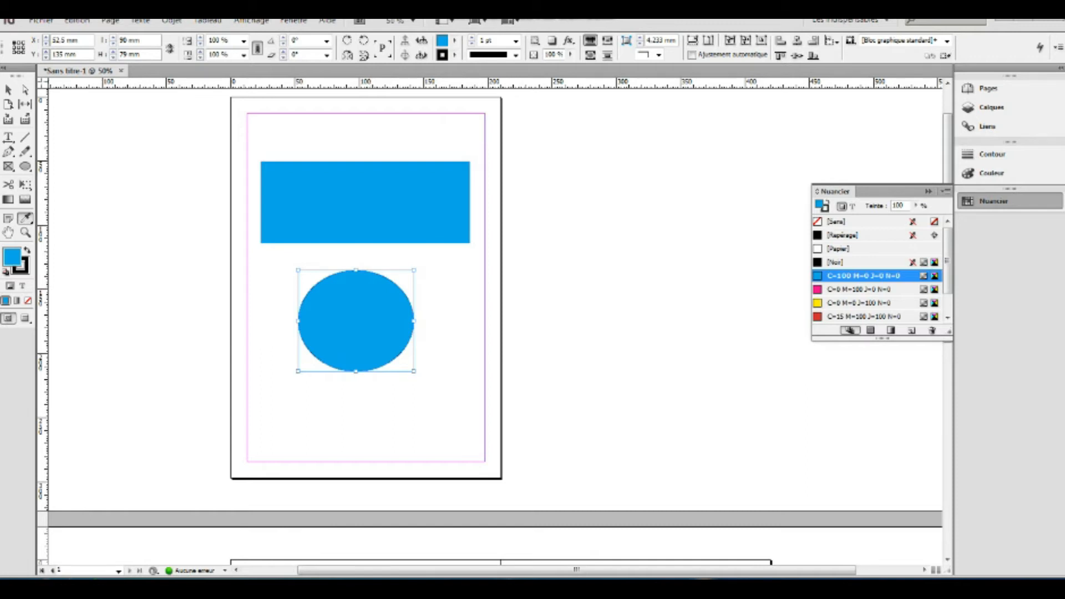
Step: Draw a rectangle about 149 × 58 mm in the upper part of page 2 and fill it with C=0 M=0 J=100 N=0
{"action": "left_click", "coordinate": [25, 167]}
{"action": "left_click", "coordinate": [25, 166]}
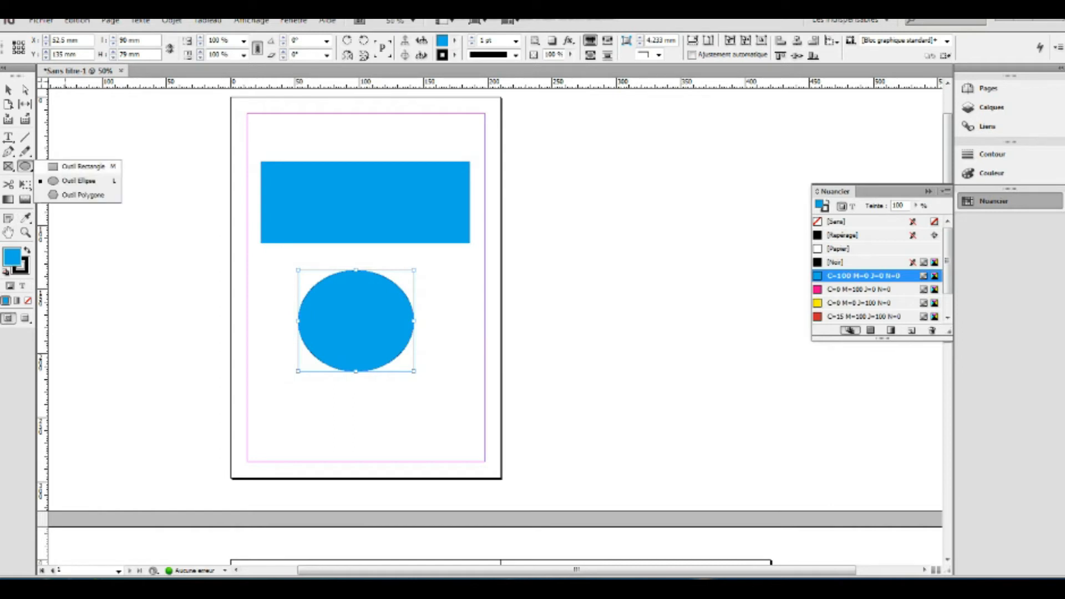
{"action": "left_click", "coordinate": [72, 164]}
{"action": "scroll", "coordinate": [408, 288], "scroll_direction": "down", "scroll_amount": 3}
{"action": "scroll", "coordinate": [494, 327], "scroll_direction": "down", "scroll_amount": 7}
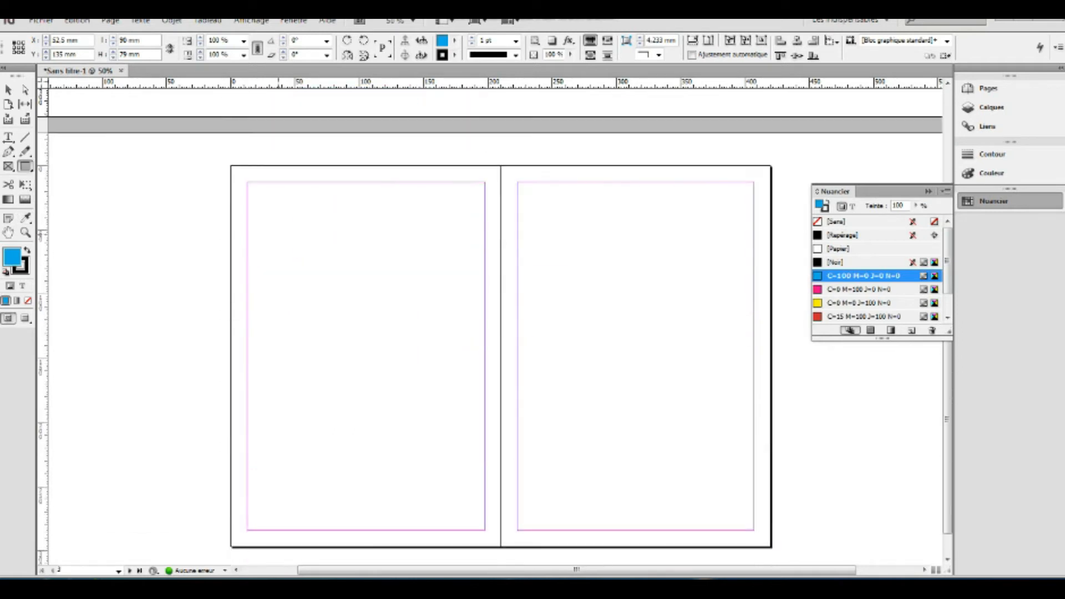
{"action": "left_click_drag", "start_coordinate": [271, 238], "coordinate": [350, 293]}
{"action": "left_click_drag", "start_coordinate": [443, 311], "coordinate": [462, 312]}
{"action": "left_click", "coordinate": [454, 40]}
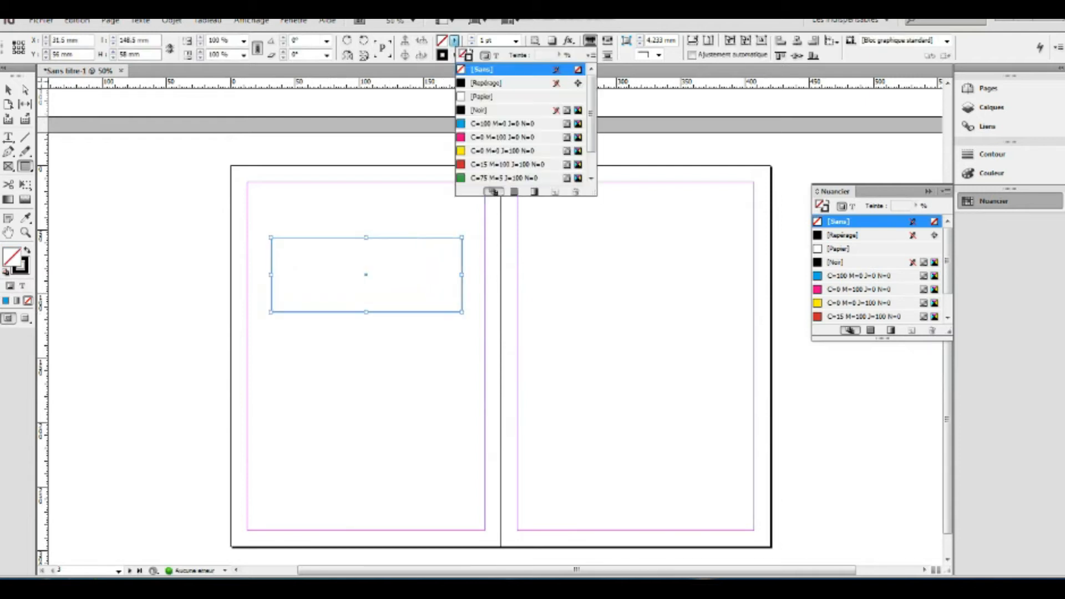
{"action": "left_click", "coordinate": [502, 151]}
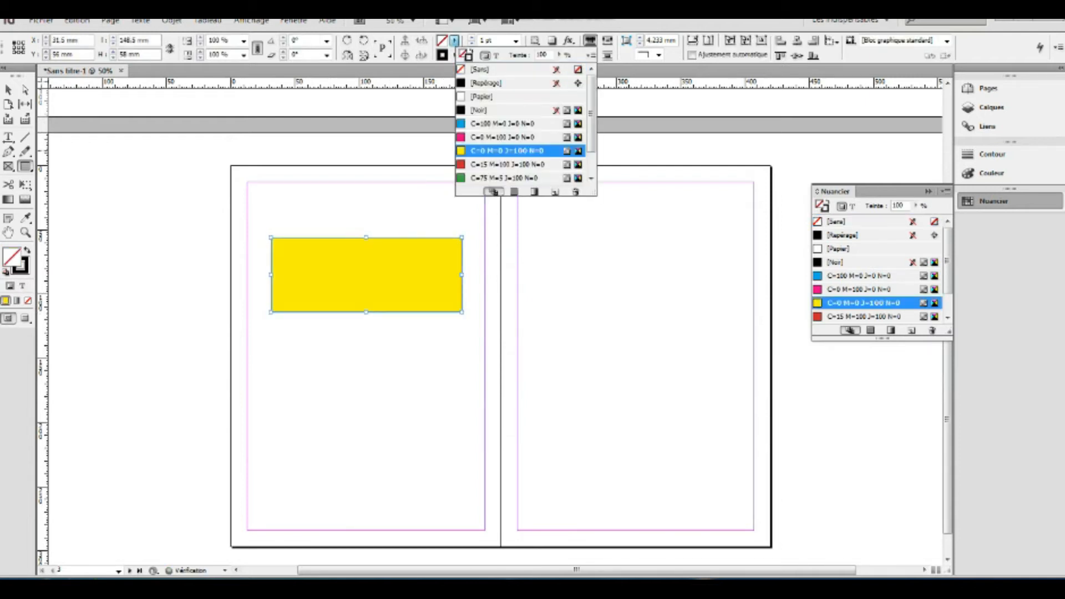
Step: Draw a polygon about 81 × 104 mm below the yellow rectangle and apply the rectangle's fill to it with the Eyedropper
{"action": "left_click", "coordinate": [25, 167]}
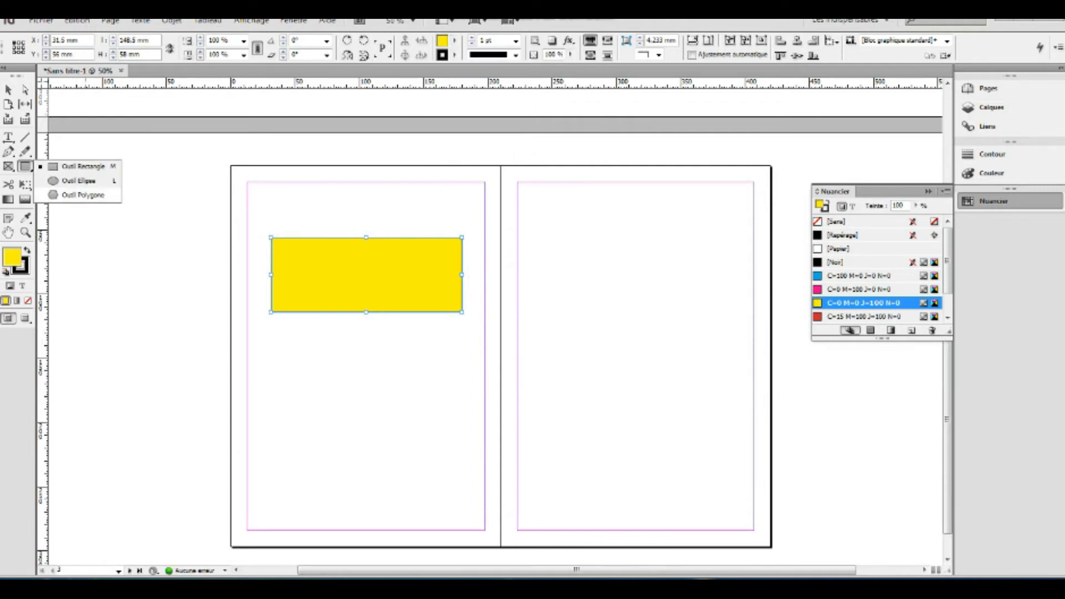
{"action": "left_click", "coordinate": [83, 195]}
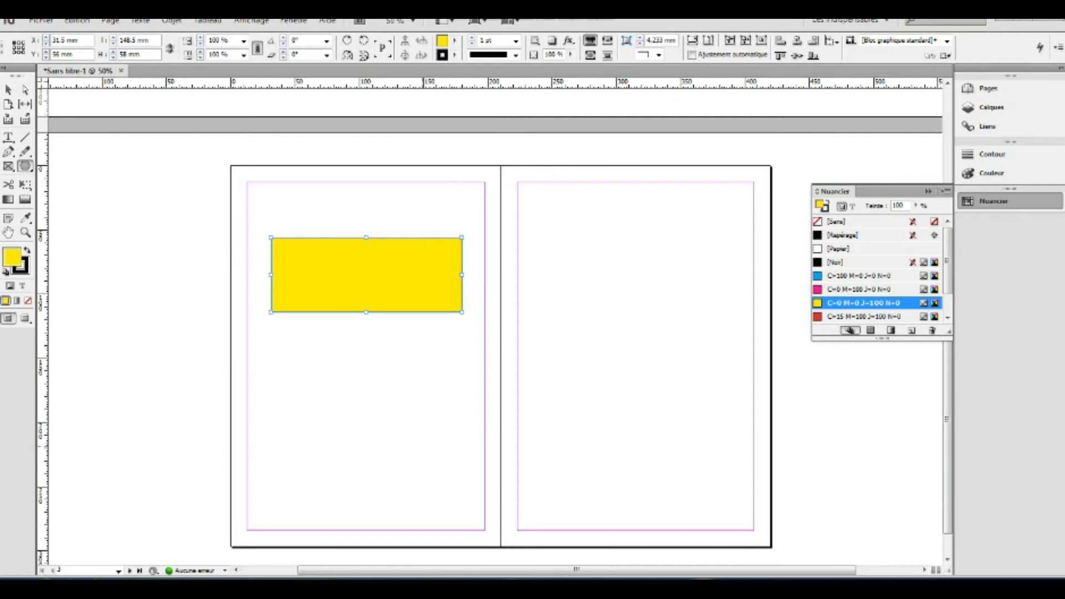
{"action": "left_click_drag", "start_coordinate": [294, 347], "coordinate": [397, 480]}
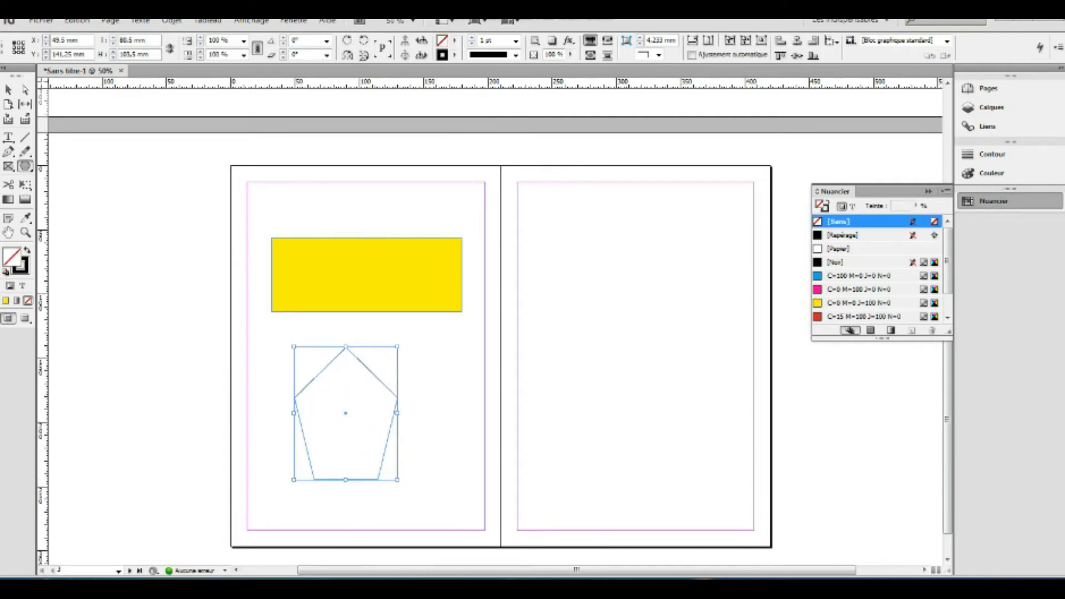
{"action": "key", "text": "i"}
{"action": "left_click", "coordinate": [366, 272]}
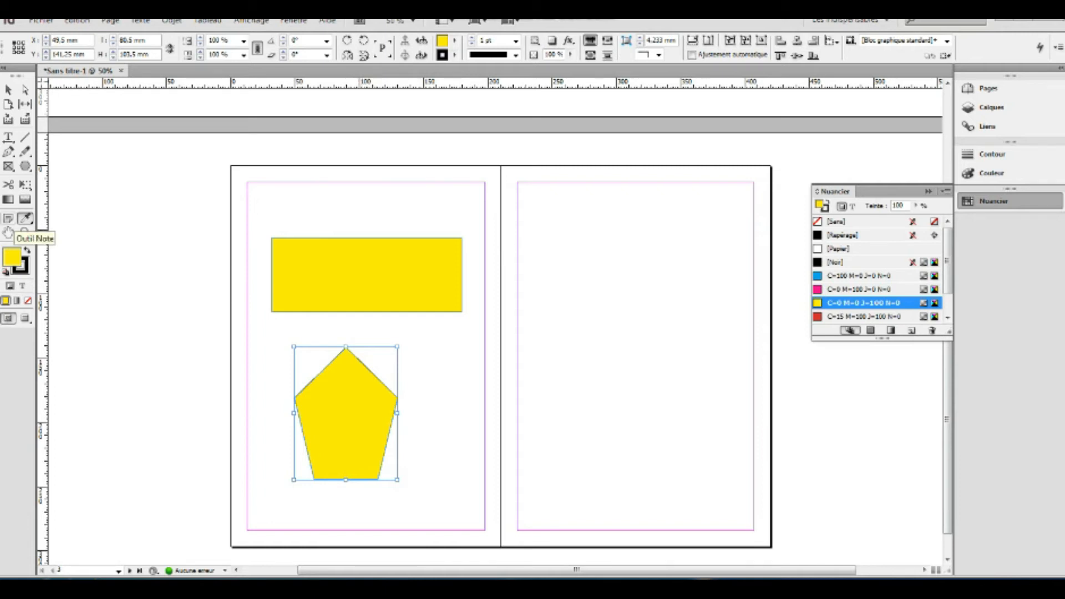
Step: Draw a text frame in the upper part of page 3, spanning nearly the full width between the margins
{"action": "left_click", "coordinate": [8, 218]}
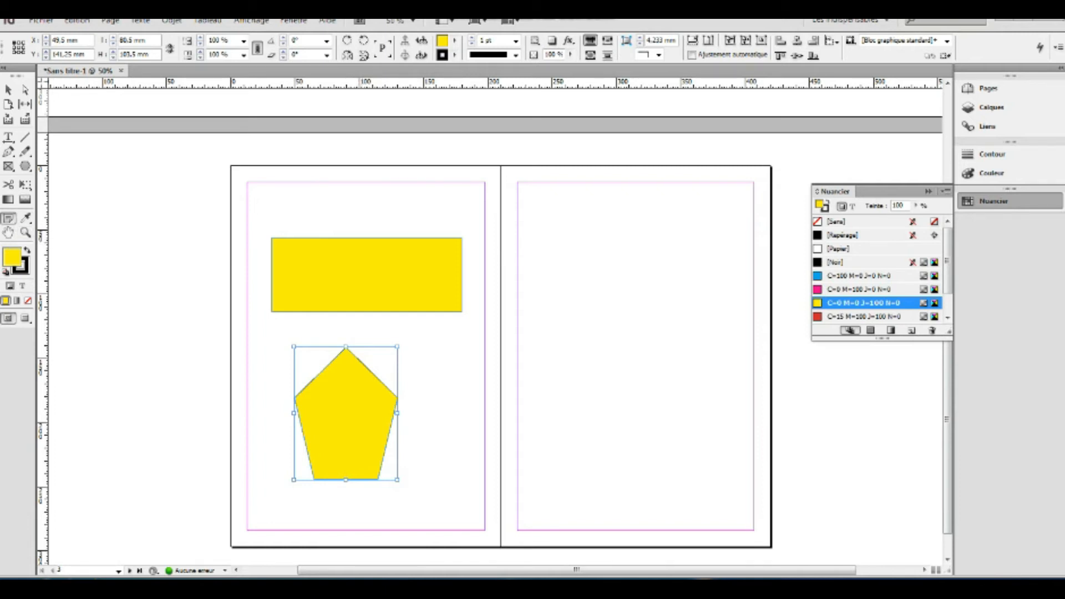
{"action": "left_click", "coordinate": [9, 137]}
{"action": "left_click_drag", "start_coordinate": [535, 222], "coordinate": [749, 351]}
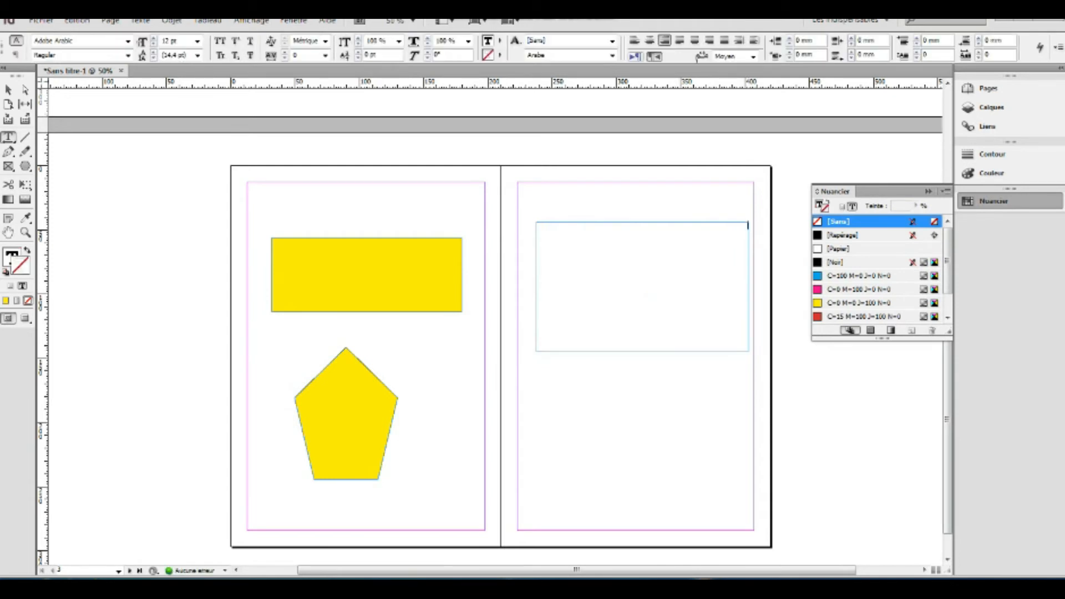
Step: Set the new text frame's language to Français and fill the frame with placeholder text
{"action": "left_click", "coordinate": [611, 55]}
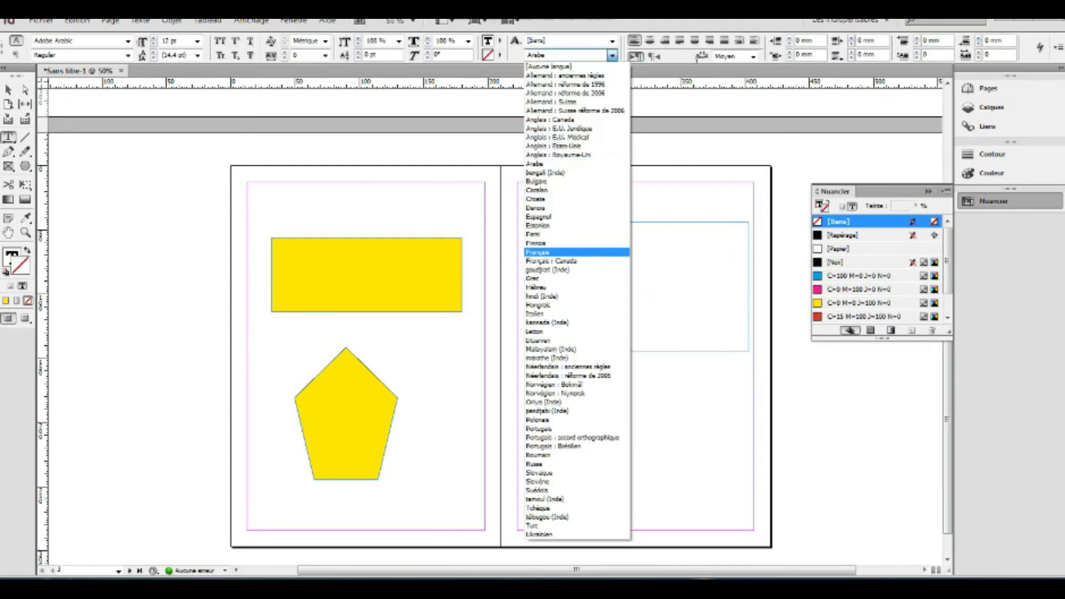
{"action": "left_click", "coordinate": [537, 252]}
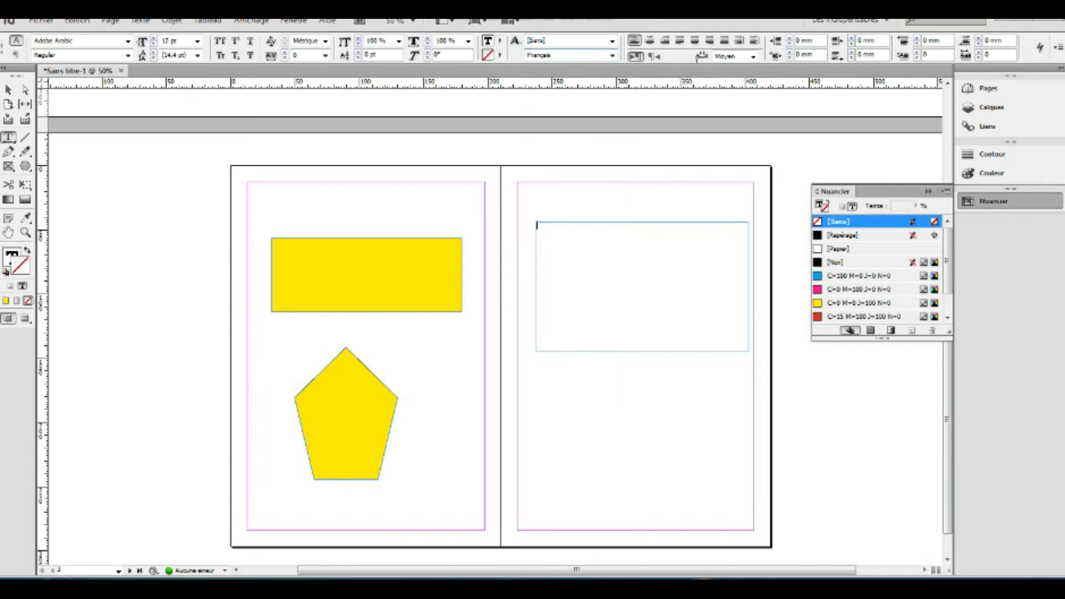
{"action": "left_click", "coordinate": [140, 20]}
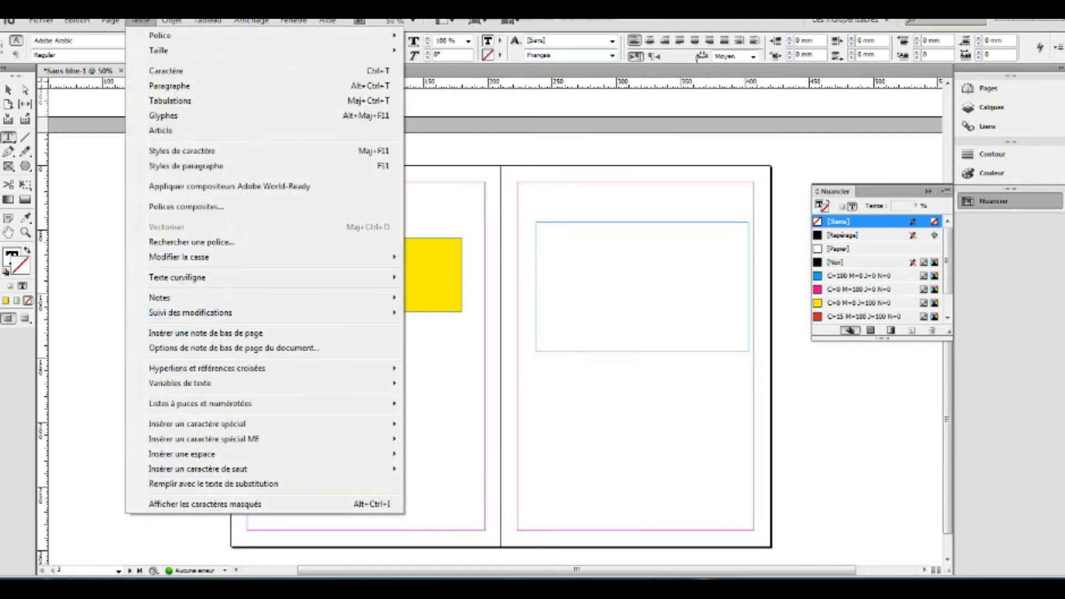
{"action": "left_click", "coordinate": [213, 483]}
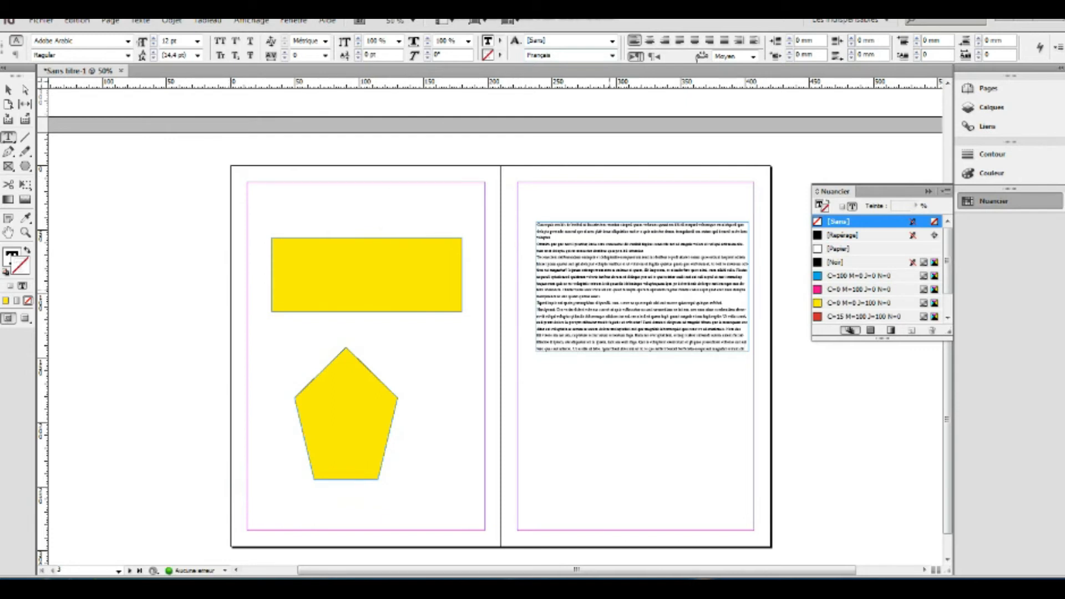
Step: Set most of the placeholder text to 18 pt and extend the text frame downward to a height of about 185 mm
{"action": "left_click", "coordinate": [603, 264]}
{"action": "left_click_drag", "start_coordinate": [537, 231], "coordinate": [663, 328]}
{"action": "left_click", "coordinate": [566, 247]}
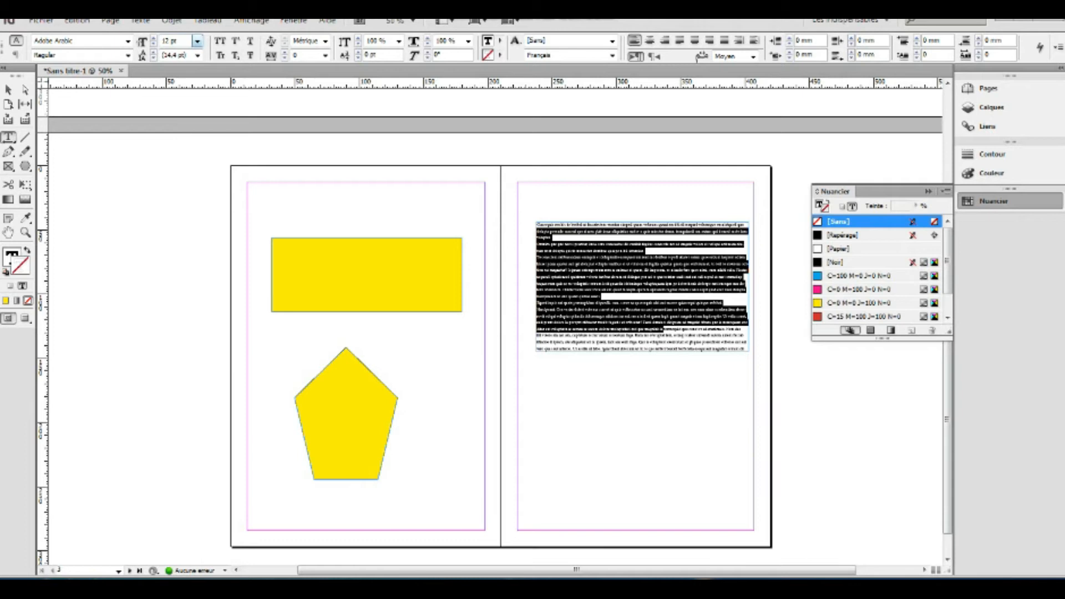
{"action": "left_click", "coordinate": [197, 41]}
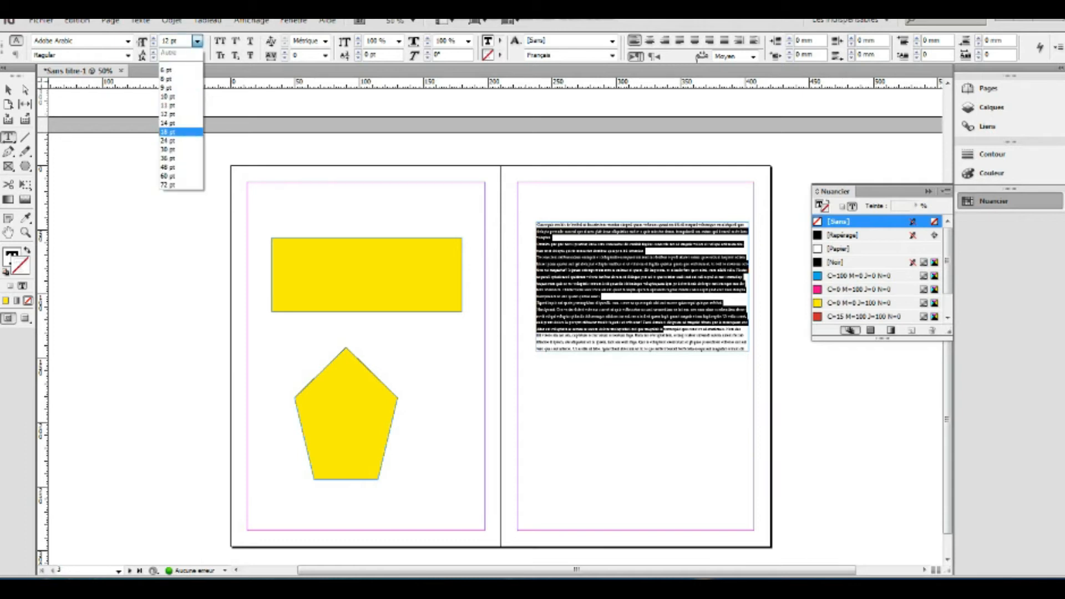
{"action": "left_click", "coordinate": [167, 131]}
{"action": "left_click", "coordinate": [586, 291]}
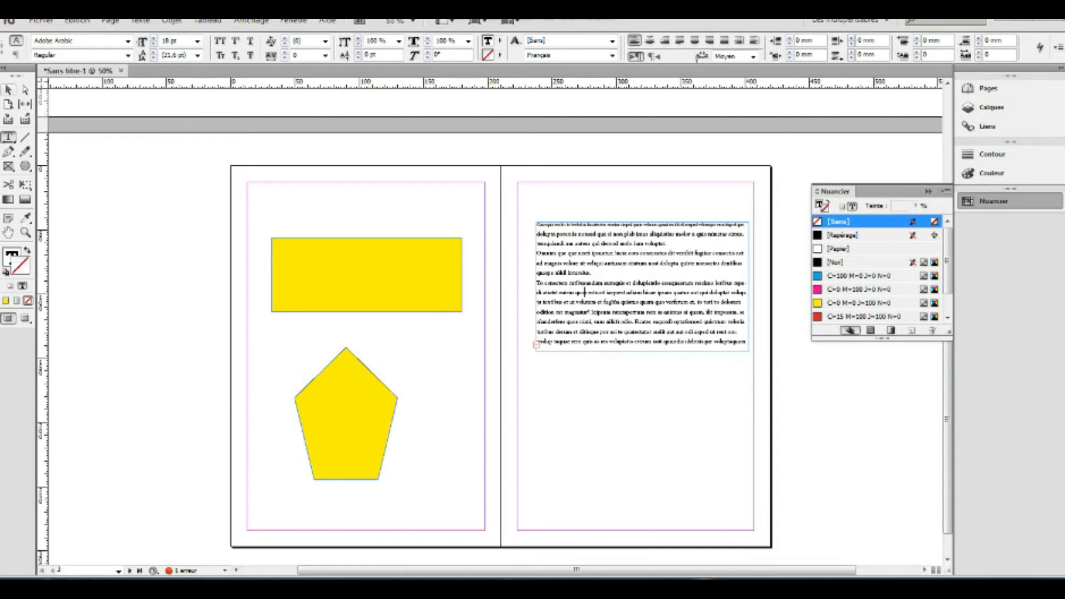
{"action": "key", "text": "Escape"}
{"action": "left_click_drag", "start_coordinate": [641, 351], "coordinate": [642, 460]}
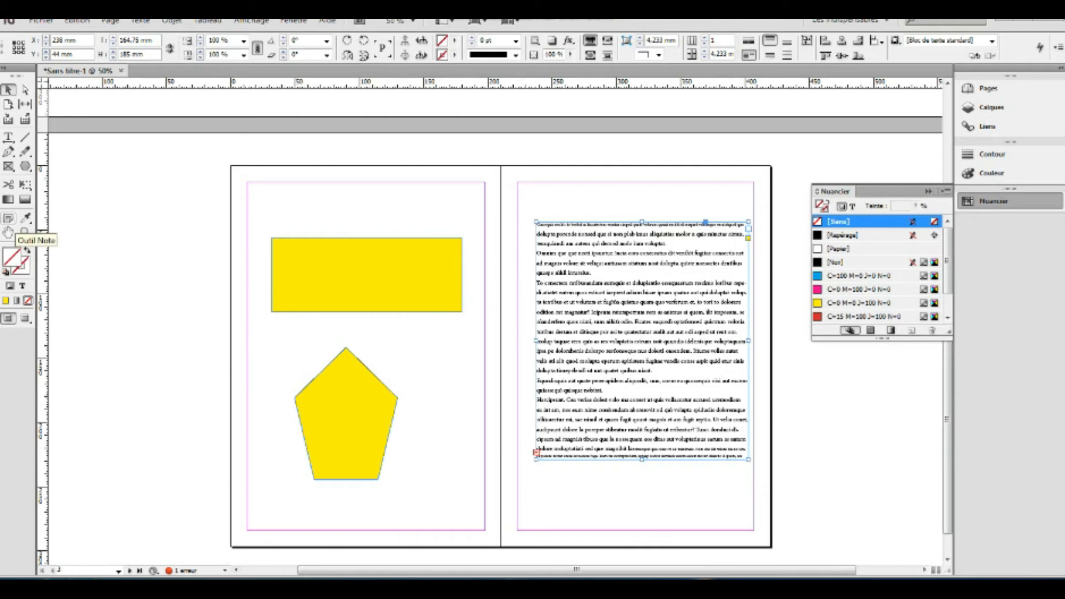
Step: Insert a note in the middle of the seventh line of the page 3 text reading "faute de grammaire"
{"action": "left_click", "coordinate": [9, 218]}
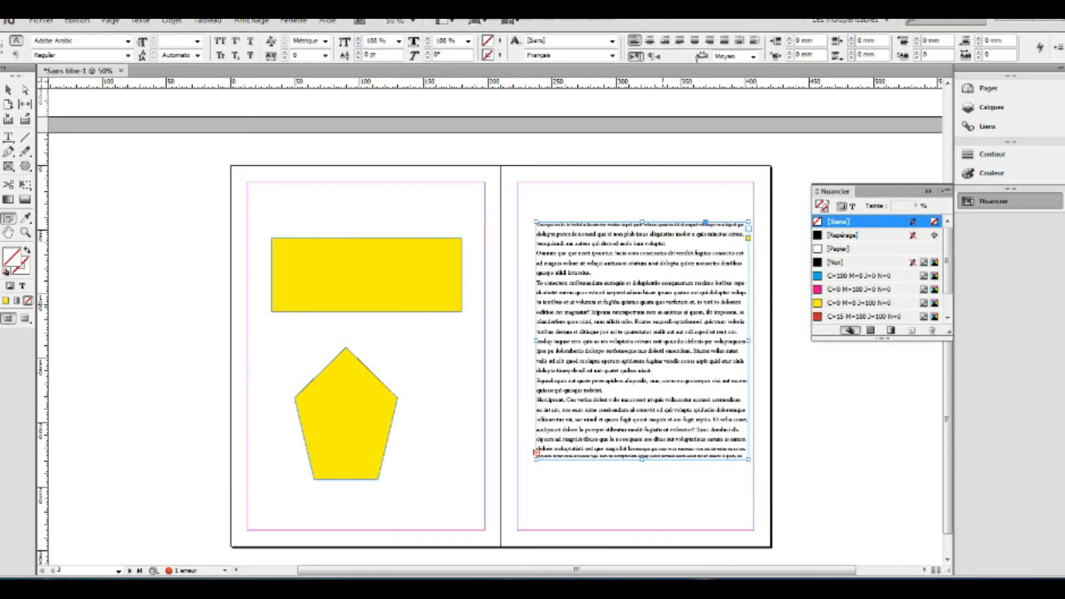
{"action": "left_click", "coordinate": [641, 280]}
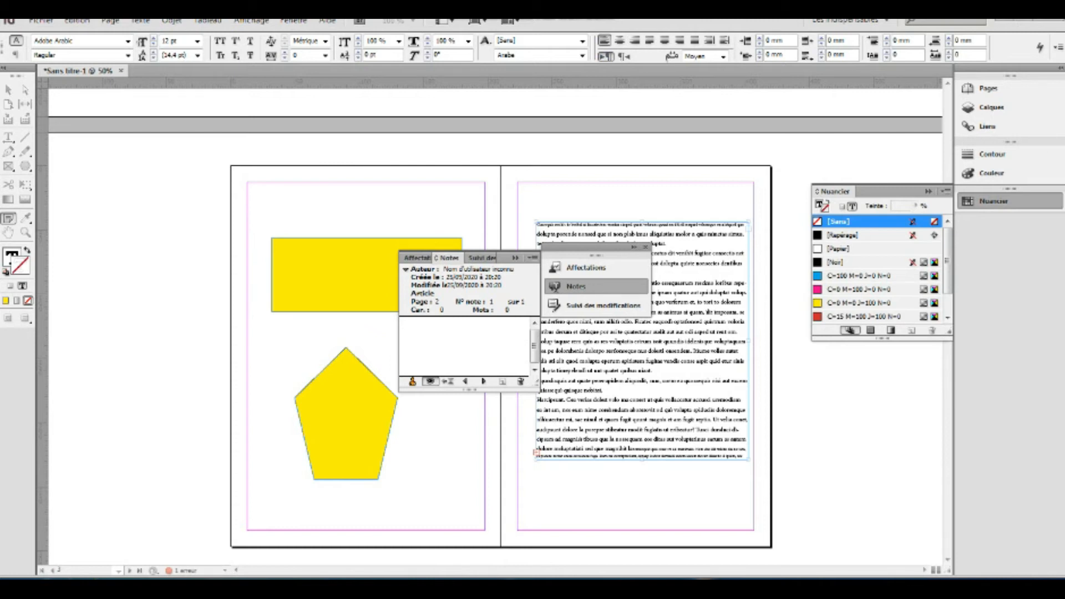
{"action": "type", "text": "teste"}
{"action": "type", "text": " de "}
{"action": "type", "text": "g"}
{"action": "type", "text": "rammai"}
{"action": "type", "text": "re"}
{"action": "left_click", "coordinate": [645, 247]}
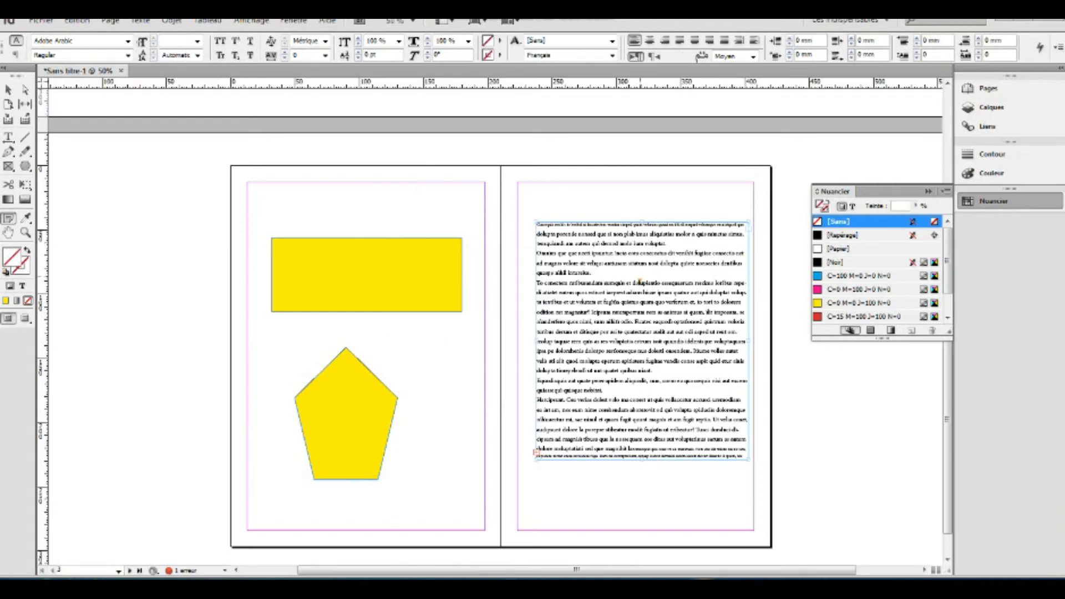
Step: Try to reopen the "faute de grammaire" note from its marker in the text
{"action": "left_click", "coordinate": [640, 282]}
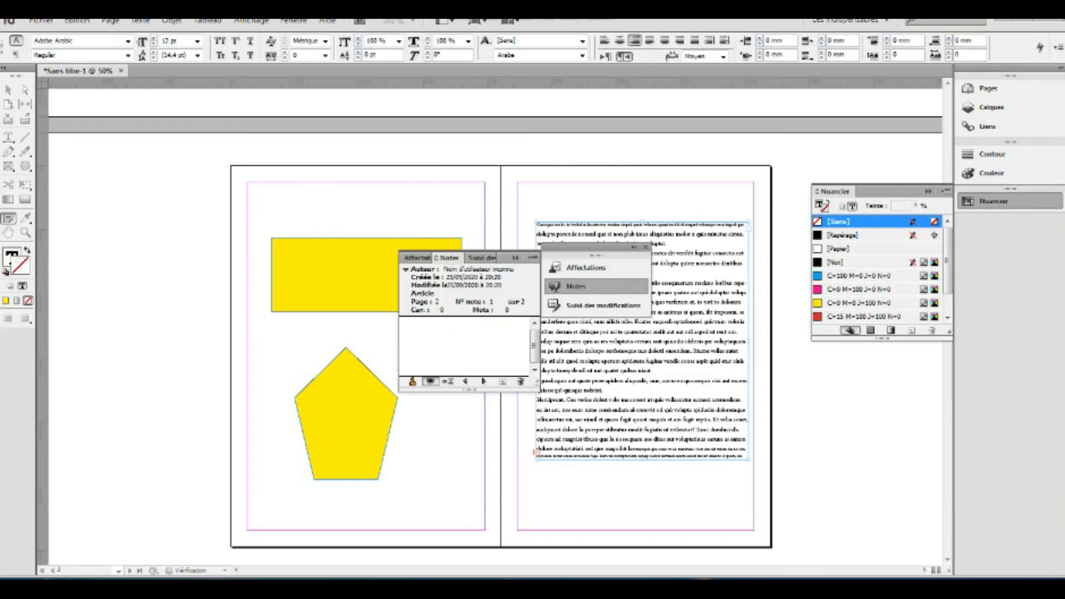
{"action": "left_click", "coordinate": [645, 247]}
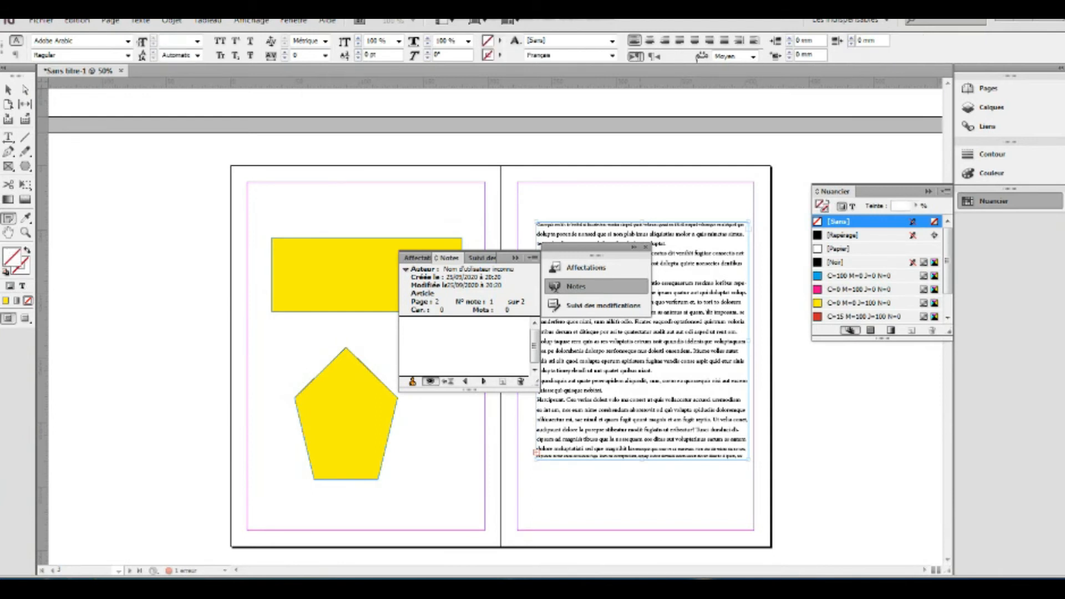
{"action": "mouse_move", "coordinate": [640, 282]}
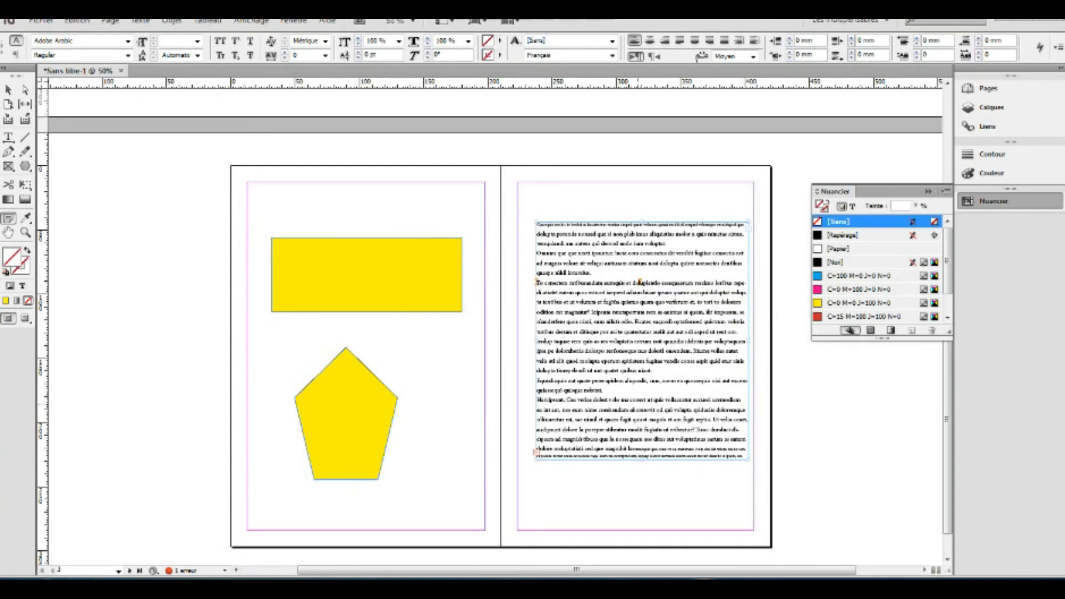
Step: Insert another note in the lower part of the page 3 text, with left-to-right direction, reading "erreur"
{"action": "left_click", "coordinate": [624, 409]}
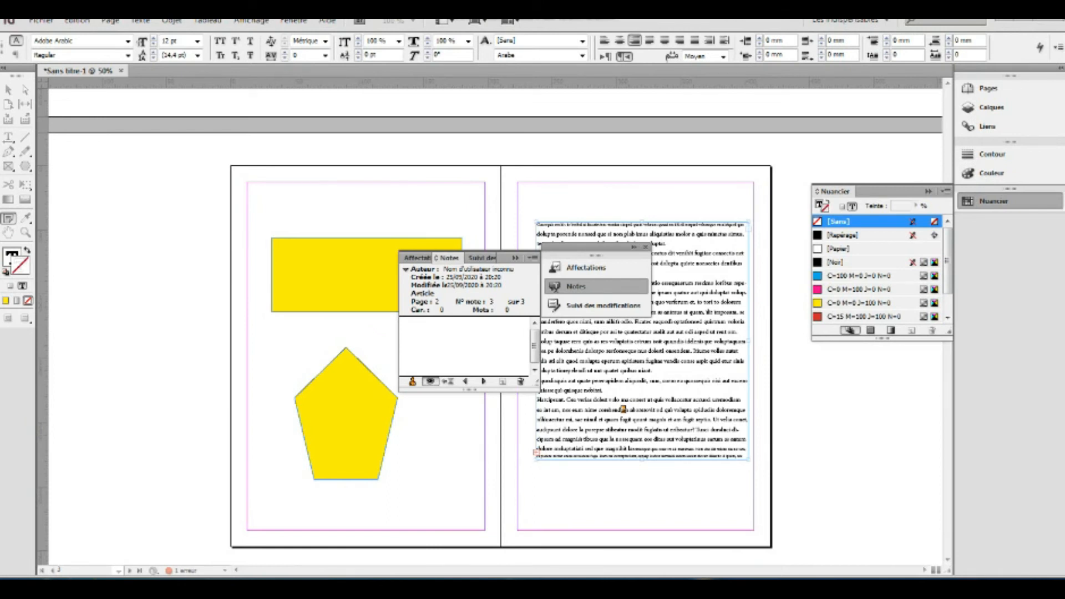
{"action": "left_click", "coordinate": [606, 57]}
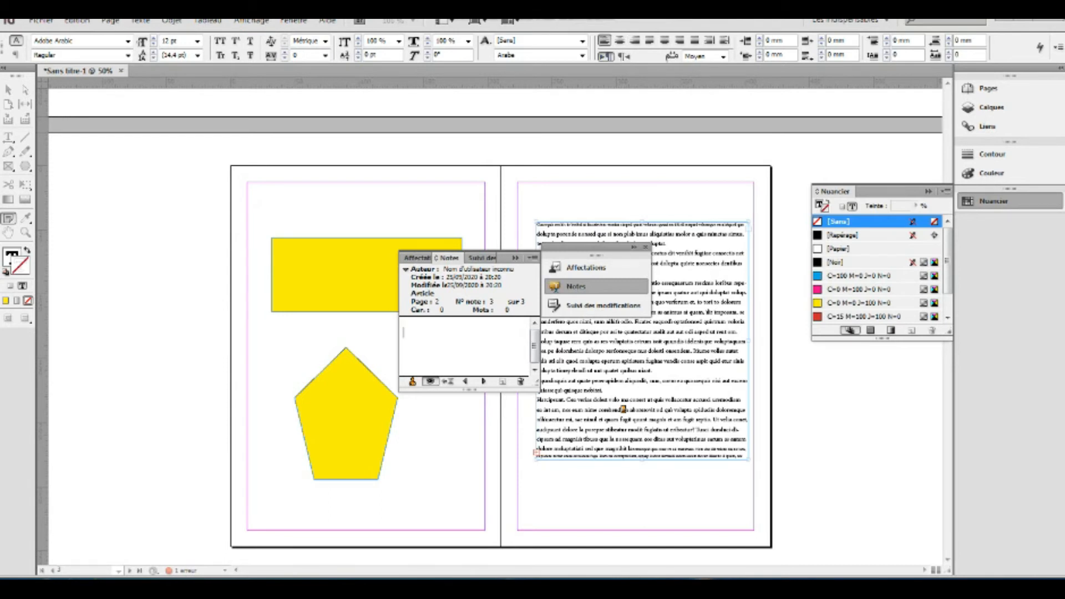
{"action": "type", "text": "c"}
{"action": "type", "text": "rre"}
{"action": "type", "text": "ur"}
{"action": "left_click", "coordinate": [515, 257]}
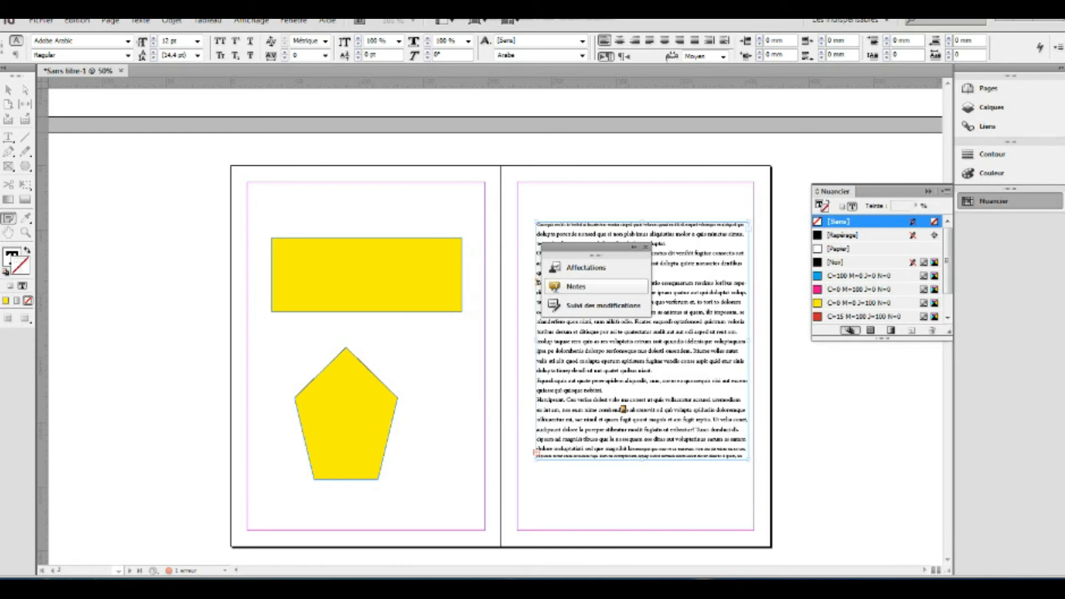
{"action": "left_click", "coordinate": [645, 248]}
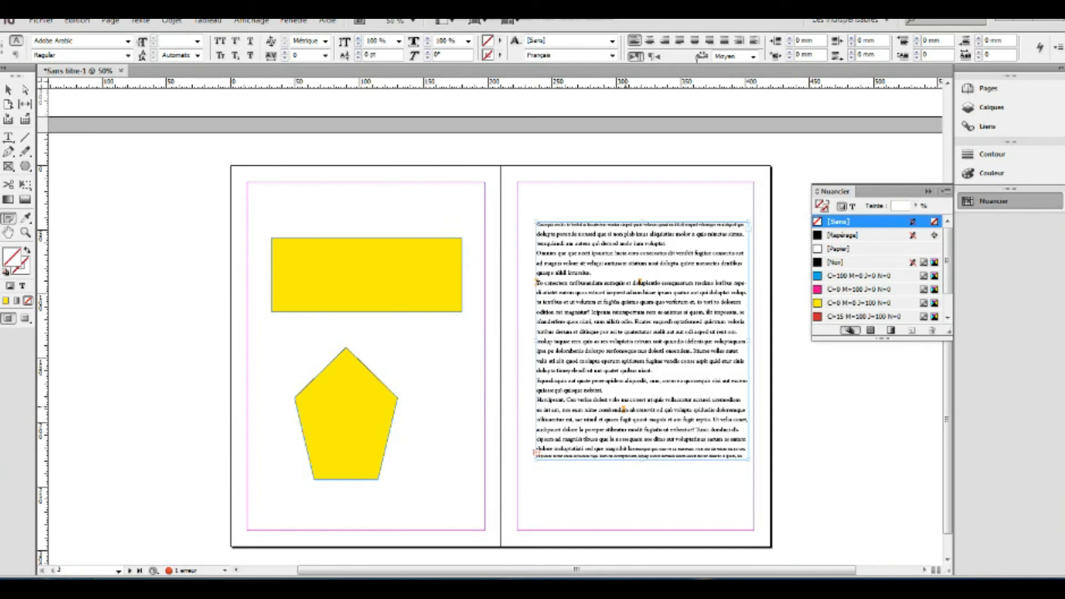
Step: Reopen the "erreur" and "faute de grammaire" notes from their markers in the text to read their contents
{"action": "mouse_move", "coordinate": [624, 411]}
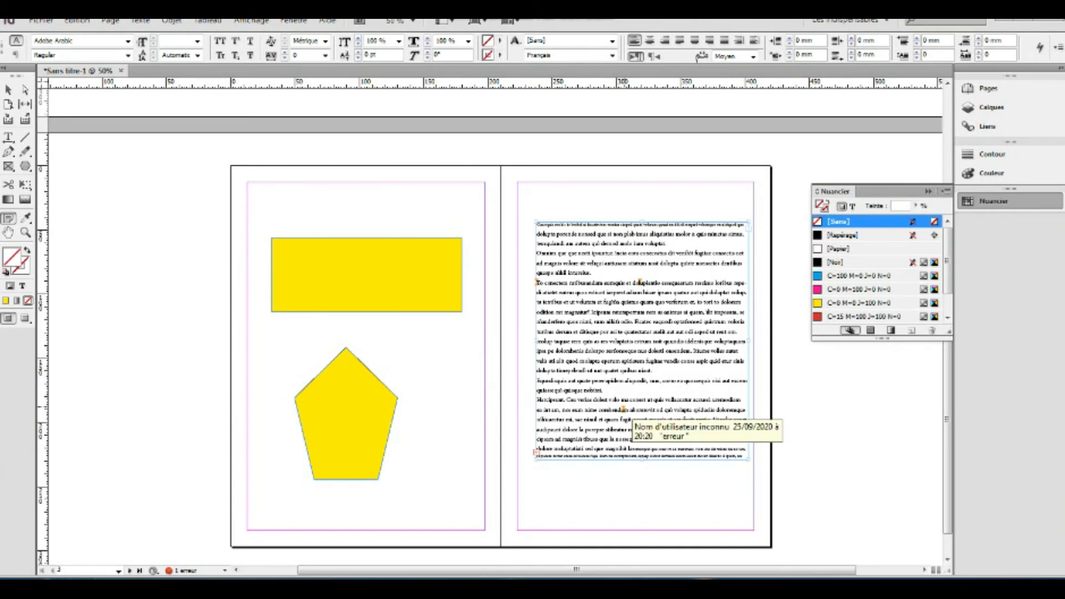
{"action": "double_click", "coordinate": [624, 410]}
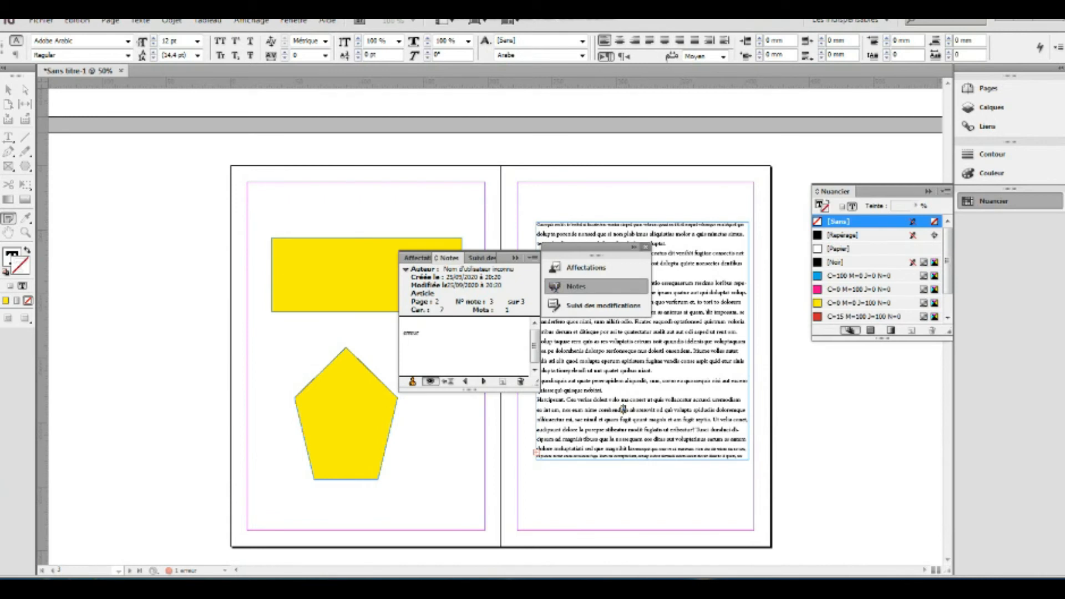
{"action": "left_click", "coordinate": [645, 247]}
{"action": "mouse_move", "coordinate": [537, 283]}
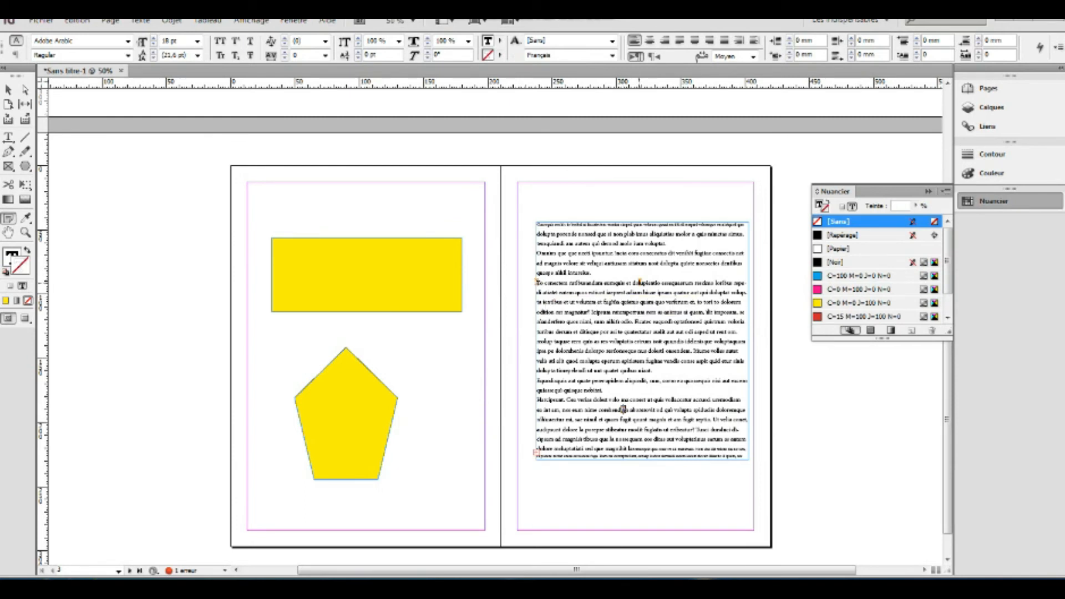
{"action": "double_click", "coordinate": [639, 283]}
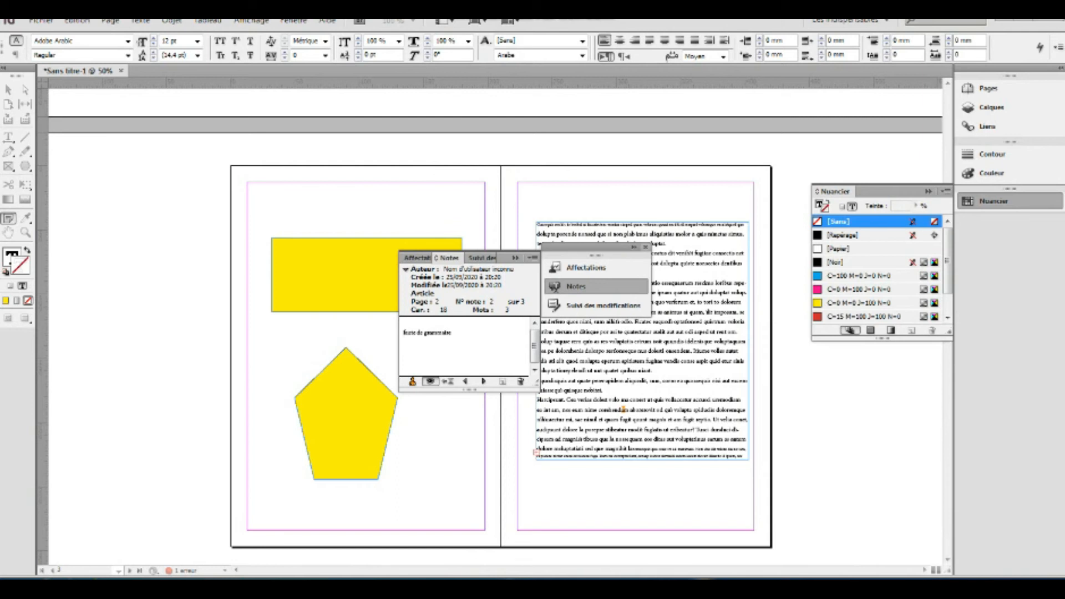
{"action": "left_click", "coordinate": [645, 247]}
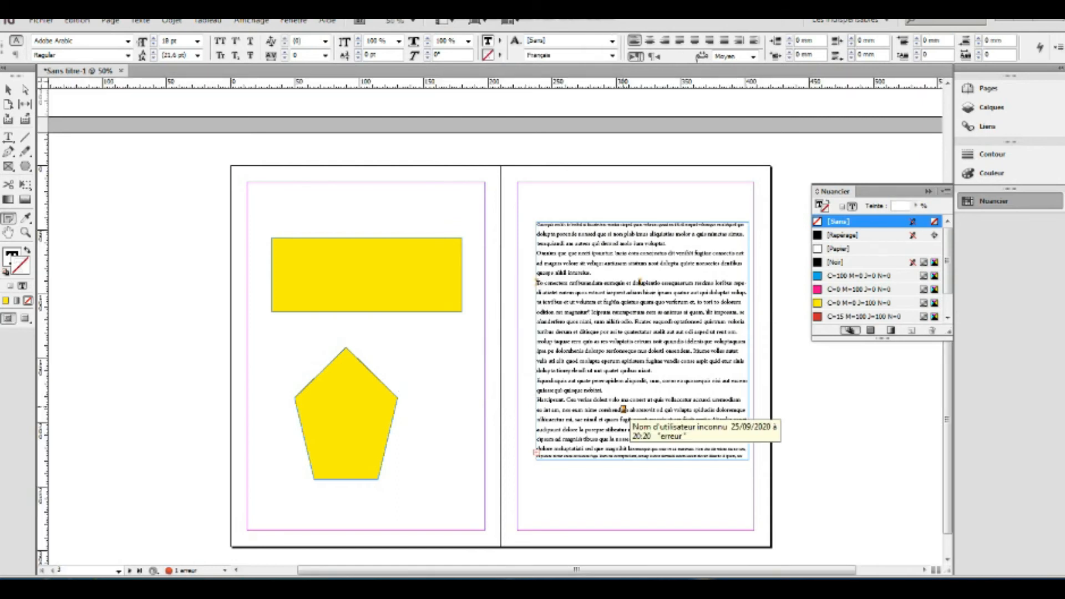
{"action": "double_click", "coordinate": [624, 410]}
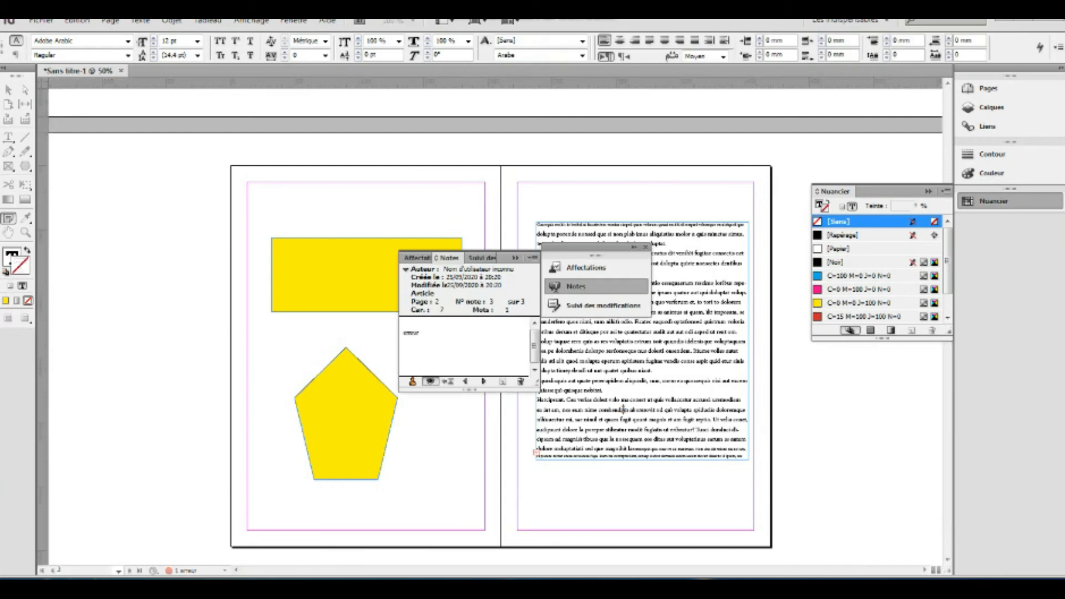
{"action": "left_click", "coordinate": [623, 409]}
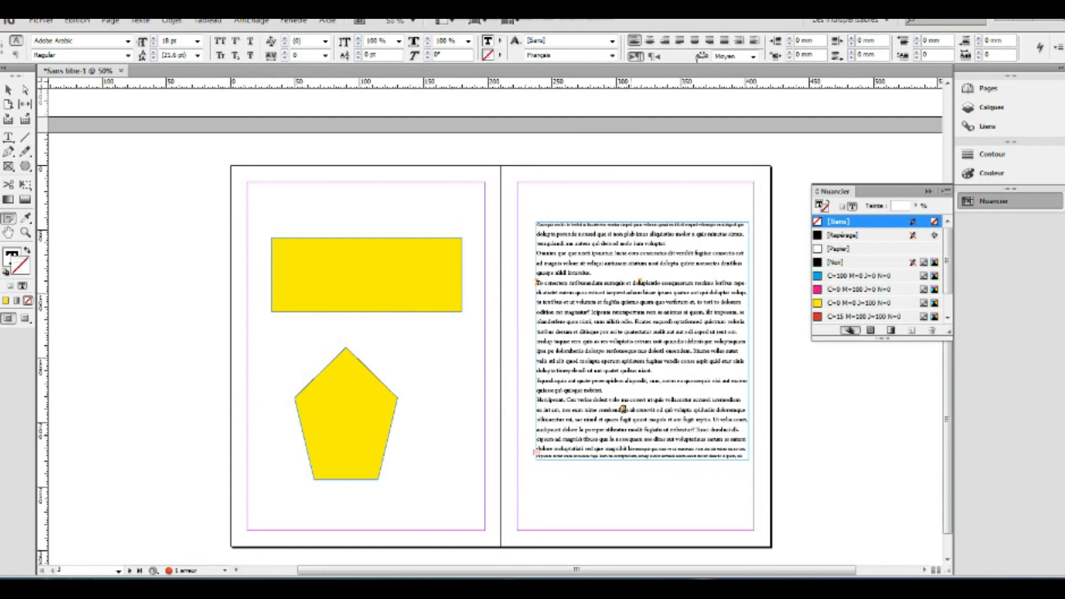
Step: Reopen the "faute de grammaire" note and browse through the document's other notes
{"action": "mouse_move", "coordinate": [623, 410]}
{"action": "mouse_move", "coordinate": [639, 283]}
{"action": "double_click", "coordinate": [639, 282]}
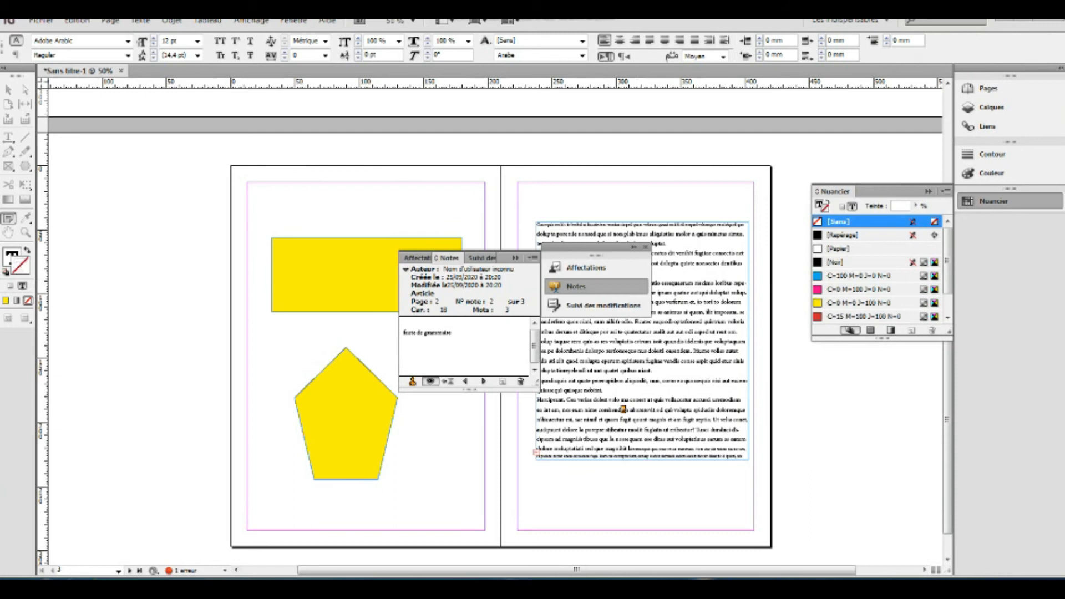
{"action": "left_click", "coordinate": [483, 381]}
{"action": "left_click", "coordinate": [483, 381]}
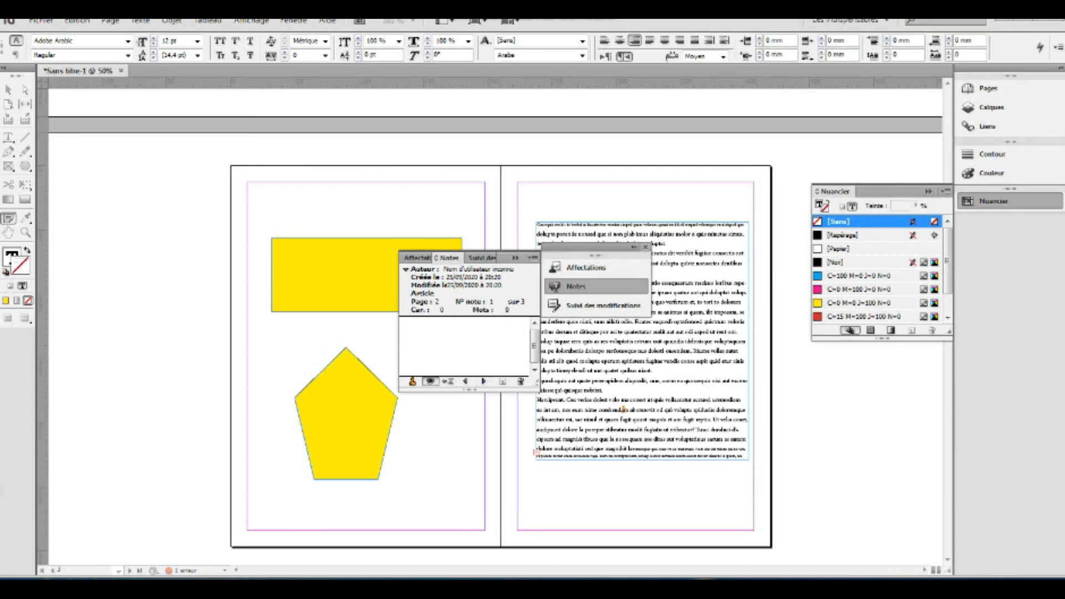
{"action": "left_click", "coordinate": [645, 246]}
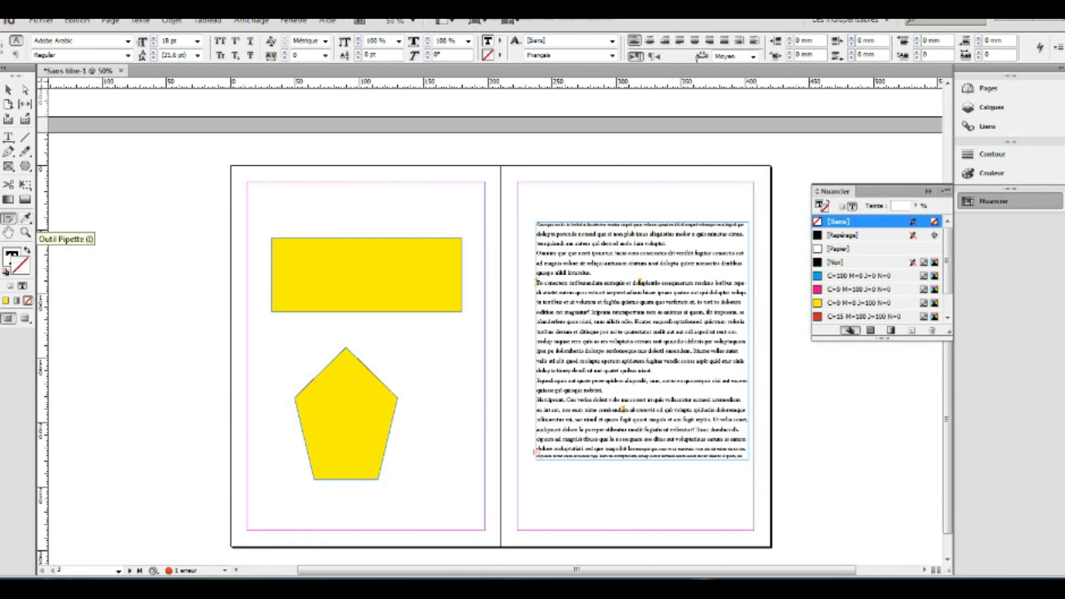
Step: Apply the C=100 M=0 J=0 N=0 swatch as the stroke of the text from the third to the tenth line
{"action": "left_click", "coordinate": [25, 218]}
{"action": "left_click", "coordinate": [9, 137]}
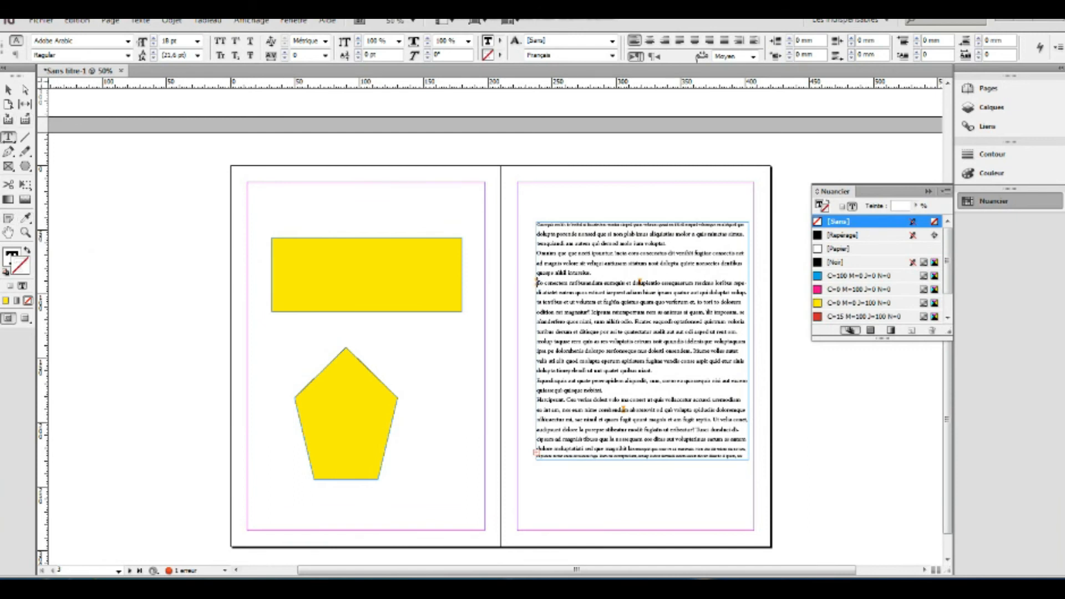
{"action": "left_click_drag", "start_coordinate": [547, 244], "coordinate": [744, 312]}
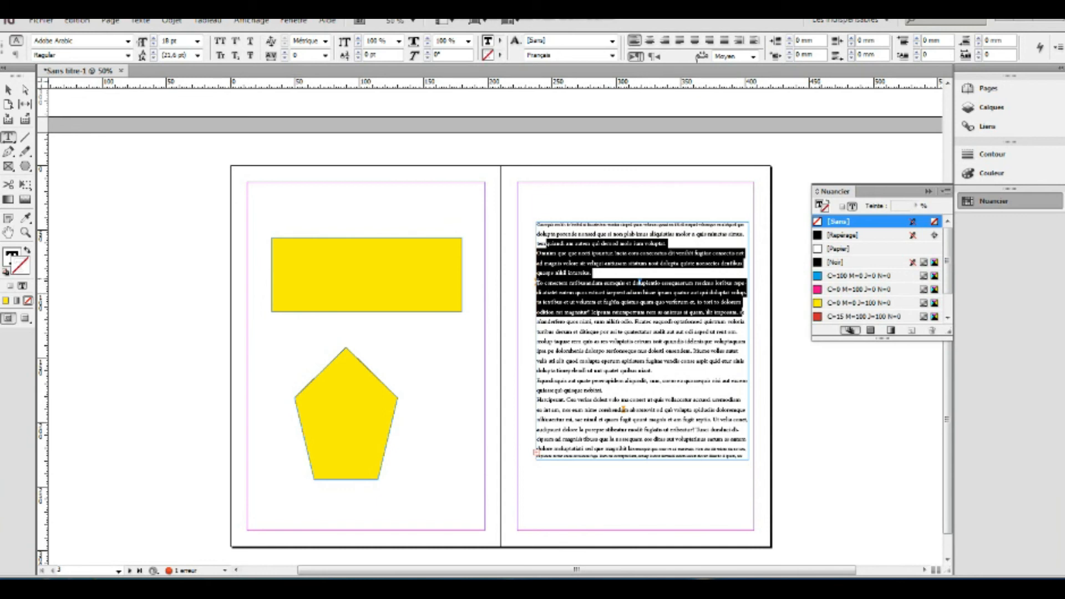
{"action": "left_click", "coordinate": [860, 276]}
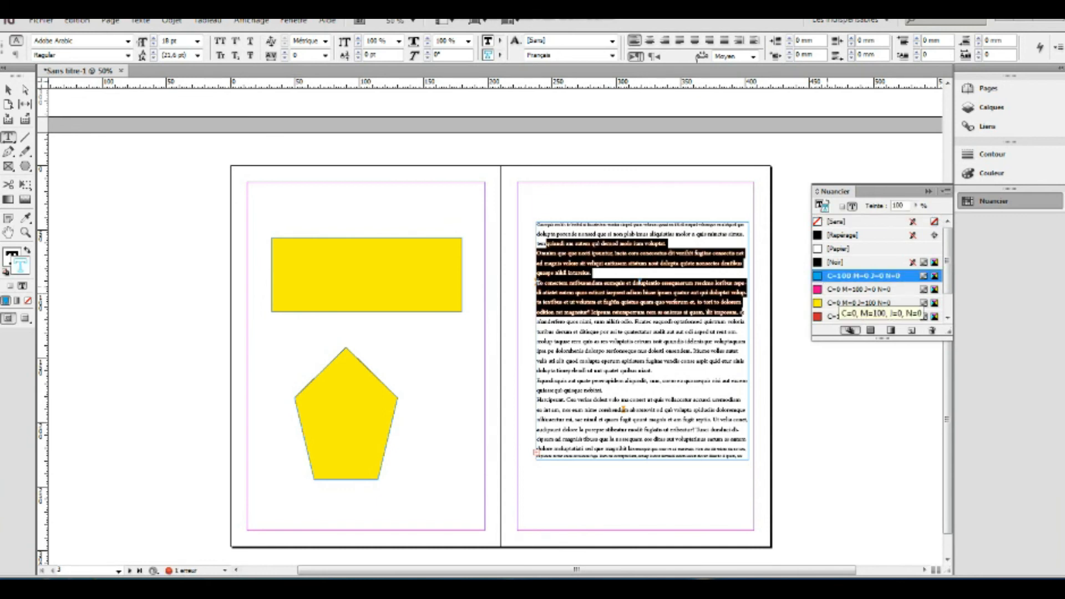
{"action": "left_click", "coordinate": [670, 301]}
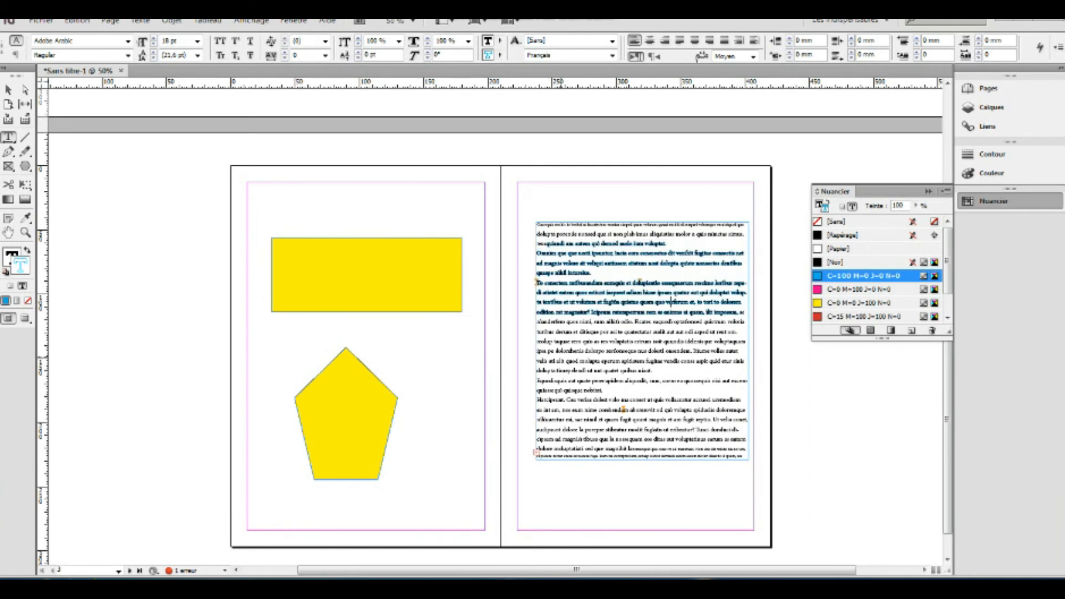
Step: Copy the cyan-stroked text's formatting to the twelfth through sixteenth lines with the Eyedropper
{"action": "left_click_drag", "start_coordinate": [541, 331], "coordinate": [655, 370]}
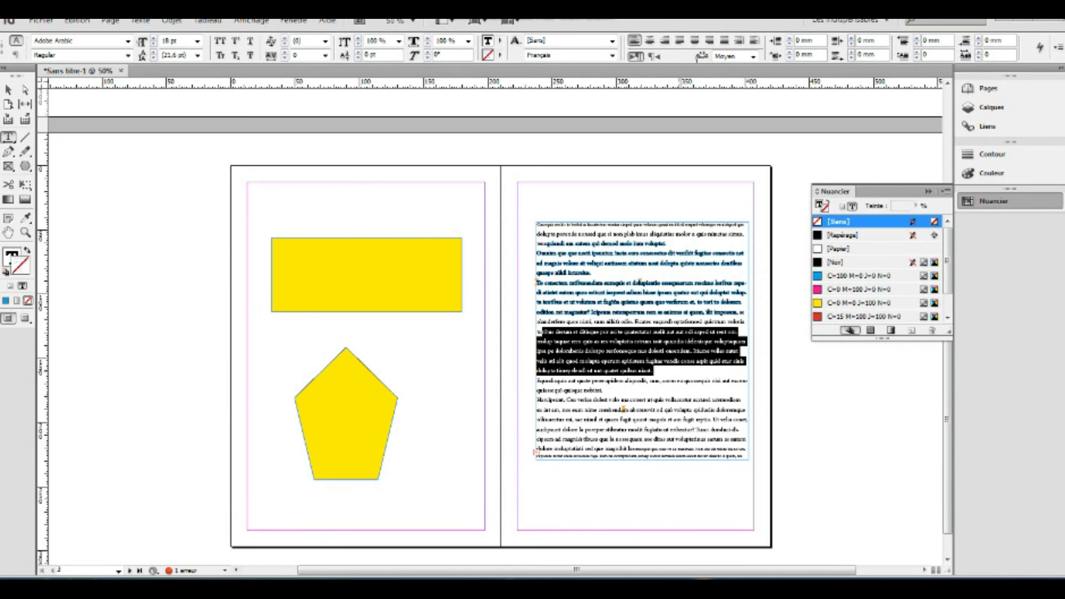
{"action": "left_click", "coordinate": [25, 218]}
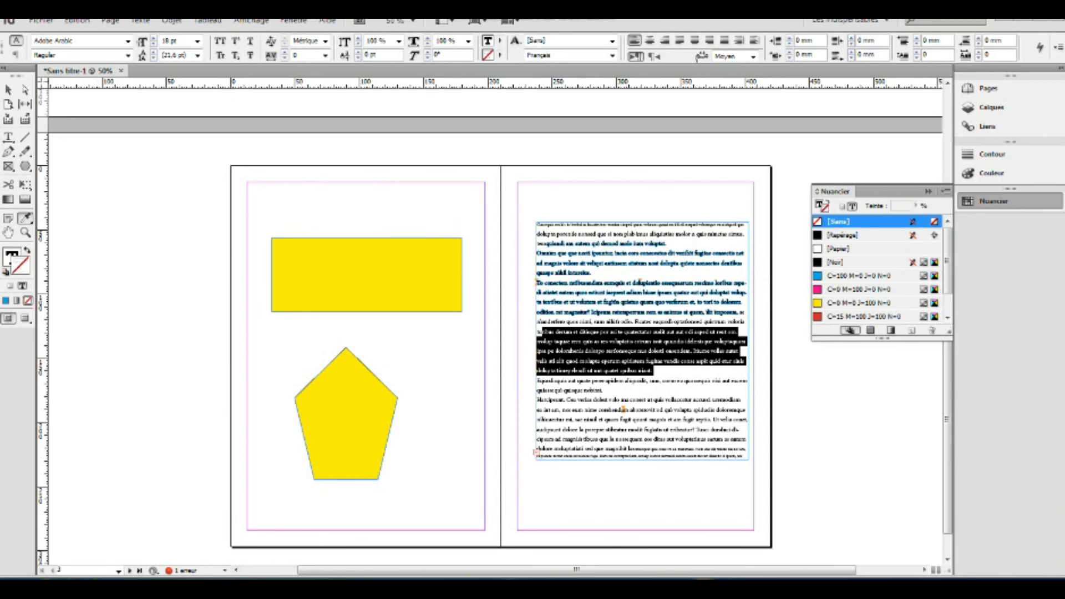
{"action": "left_click", "coordinate": [609, 261]}
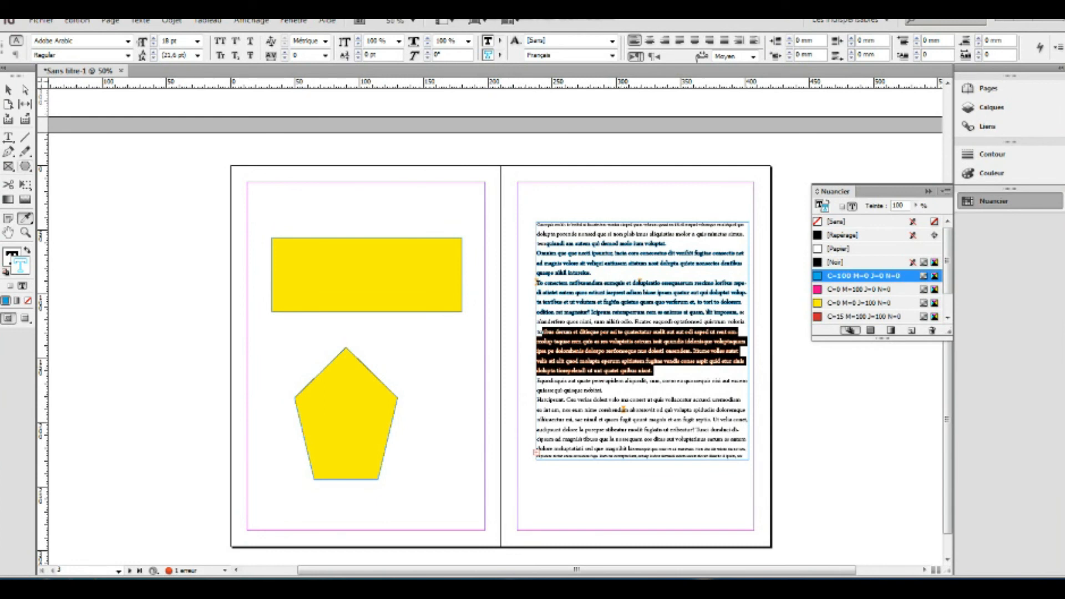
{"action": "left_click", "coordinate": [8, 137]}
{"action": "left_click", "coordinate": [631, 368]}
{"action": "left_click", "coordinate": [612, 400]}
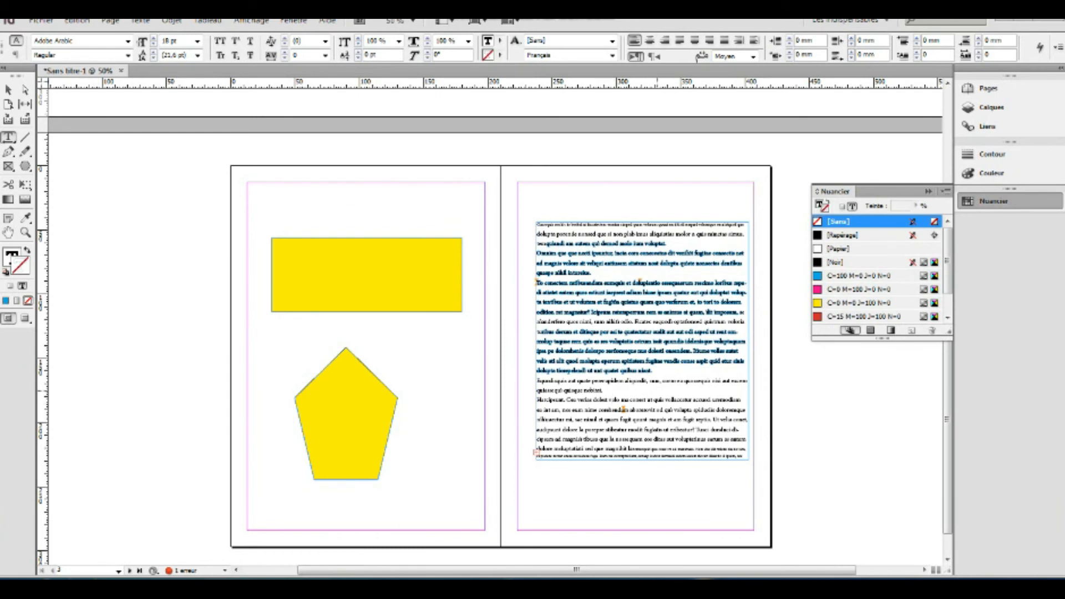
{"action": "scroll", "coordinate": [657, 388], "scroll_direction": "down", "scroll_amount": 2}
{"action": "left_click_drag", "start_coordinate": [536, 341], "coordinate": [743, 361]}
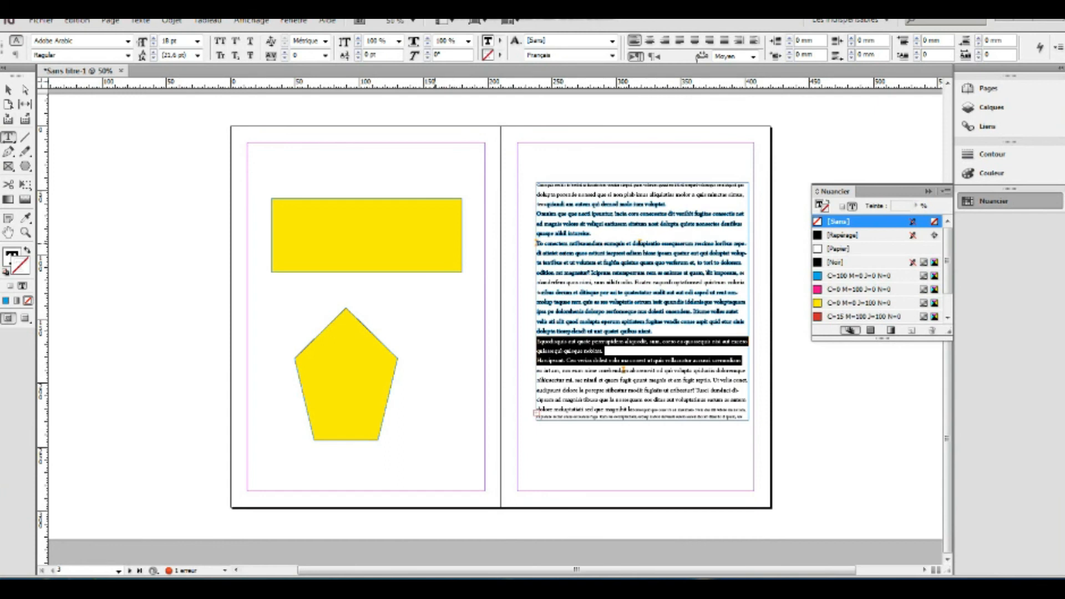
{"action": "left_click", "coordinate": [25, 218]}
{"action": "left_click", "coordinate": [8, 88]}
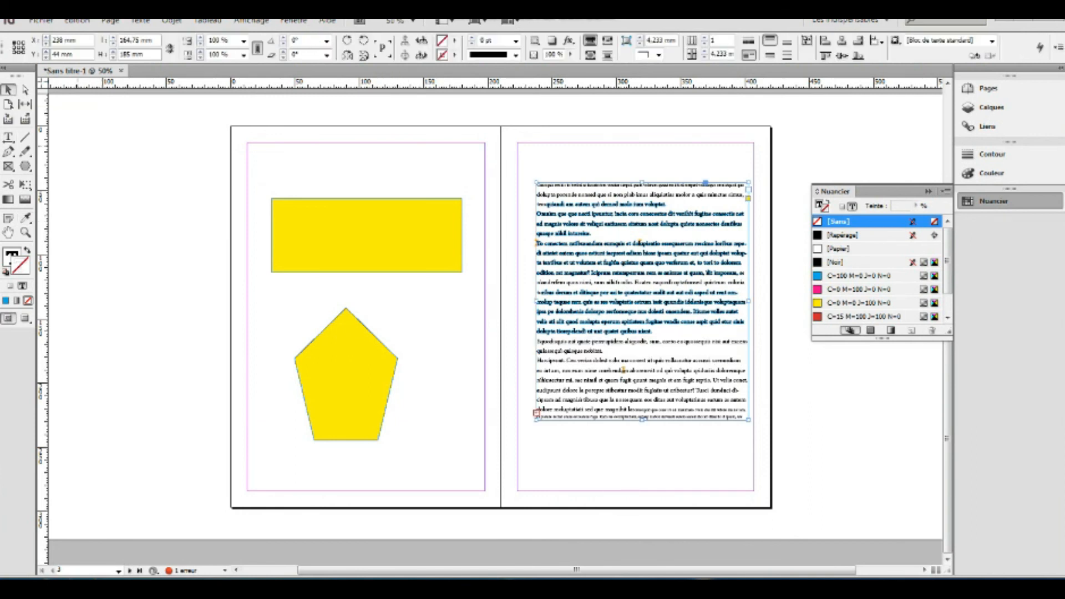
{"action": "left_click", "coordinate": [388, 239]}
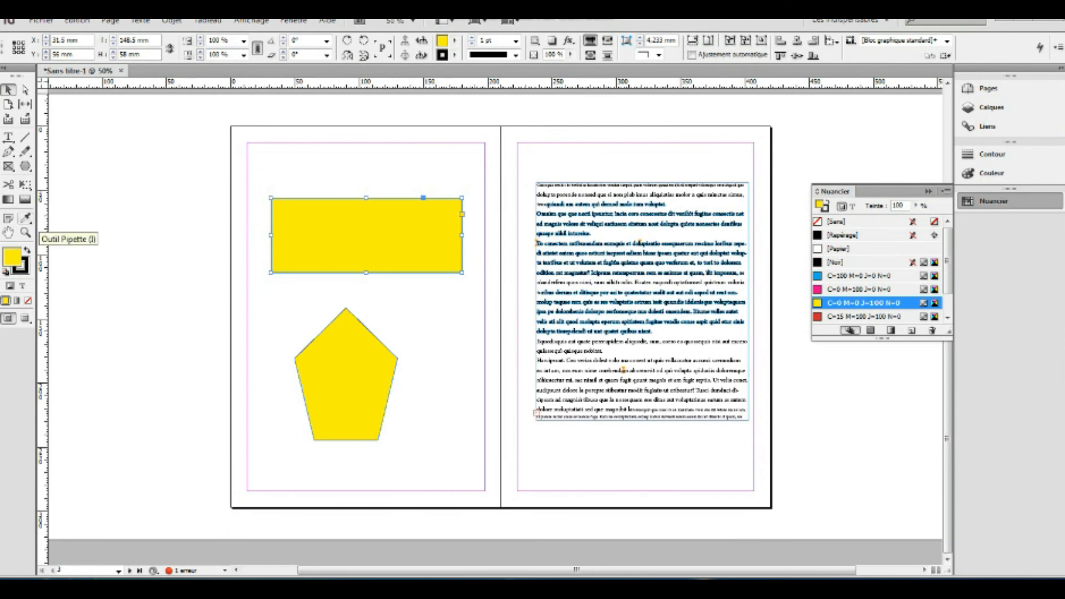
{"action": "left_click", "coordinate": [25, 218]}
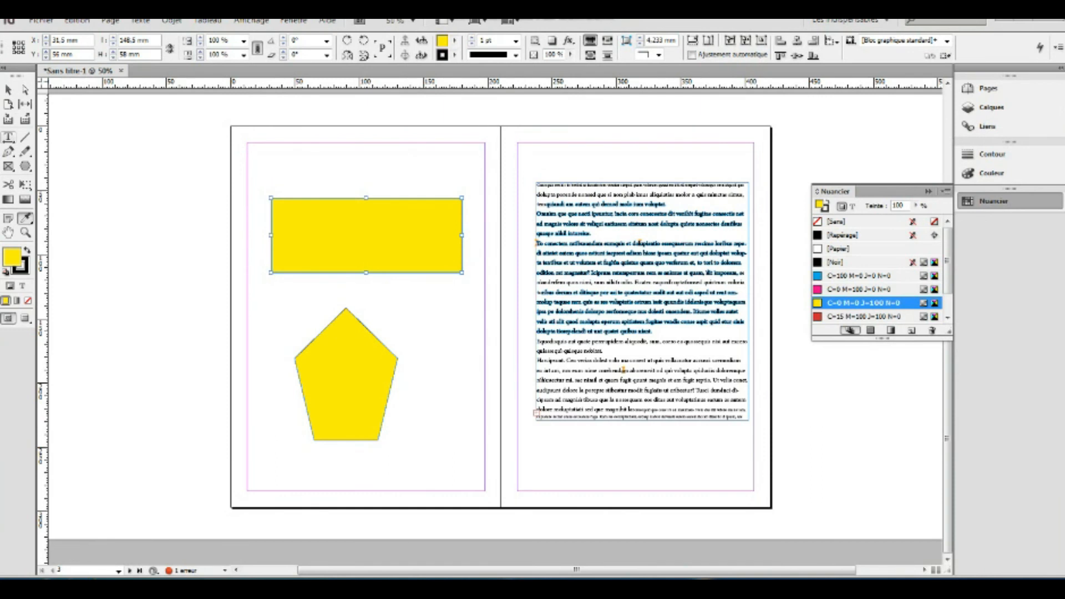
Step: Apply the C=0 M=100 J=0 N=0 swatch as the stroke of the text from the seventeenth to the twenty-first line
{"action": "left_click", "coordinate": [9, 137]}
{"action": "left_click_drag", "start_coordinate": [555, 341], "coordinate": [748, 380]}
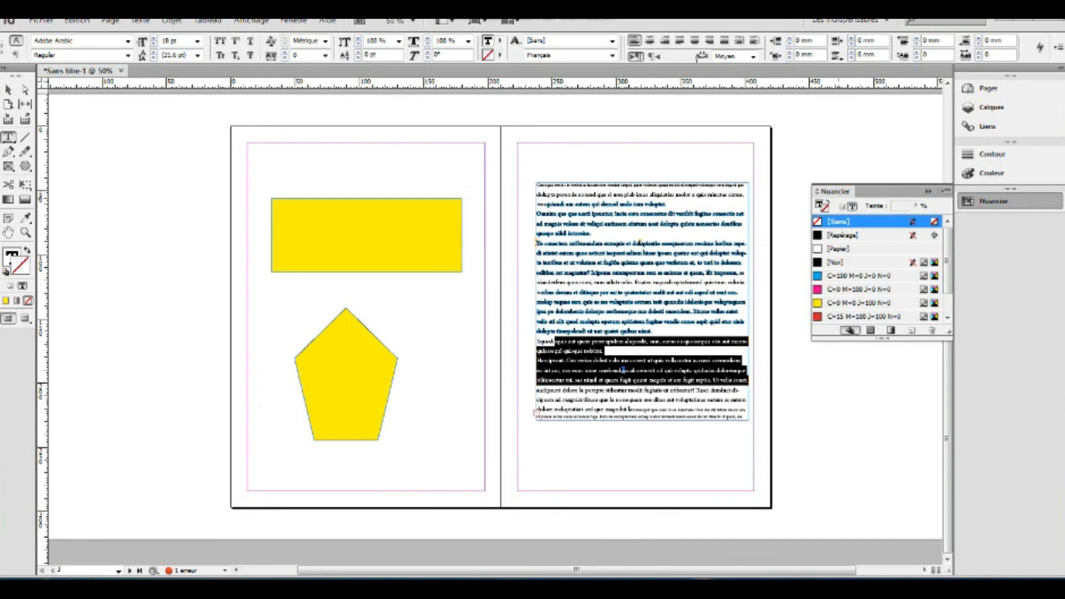
{"action": "left_click", "coordinate": [16, 55]}
{"action": "left_click", "coordinate": [16, 40]}
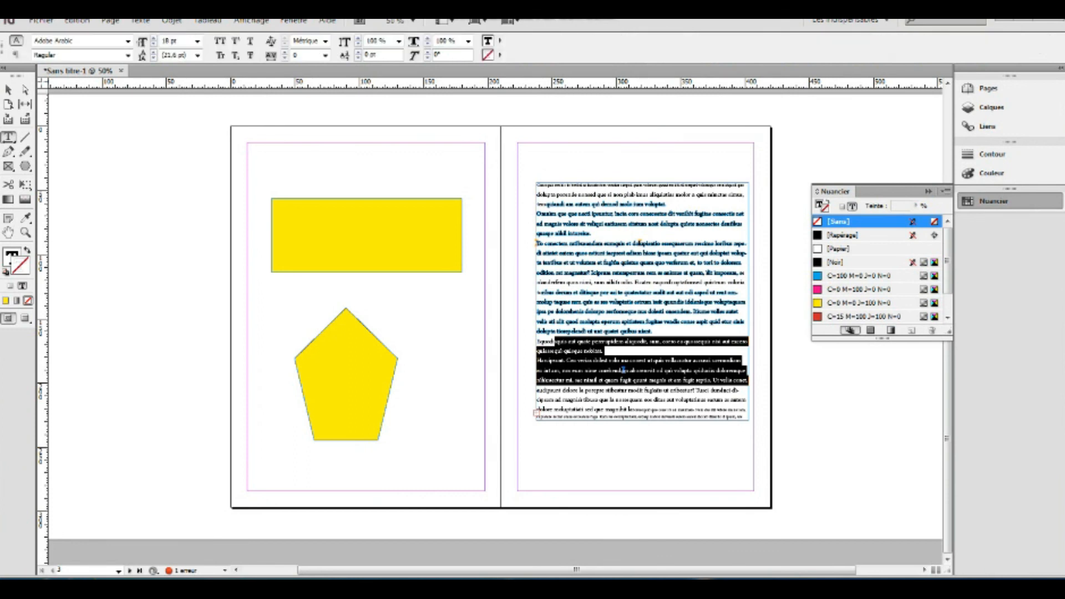
{"action": "left_click", "coordinate": [16, 55]}
{"action": "left_click", "coordinate": [16, 41]}
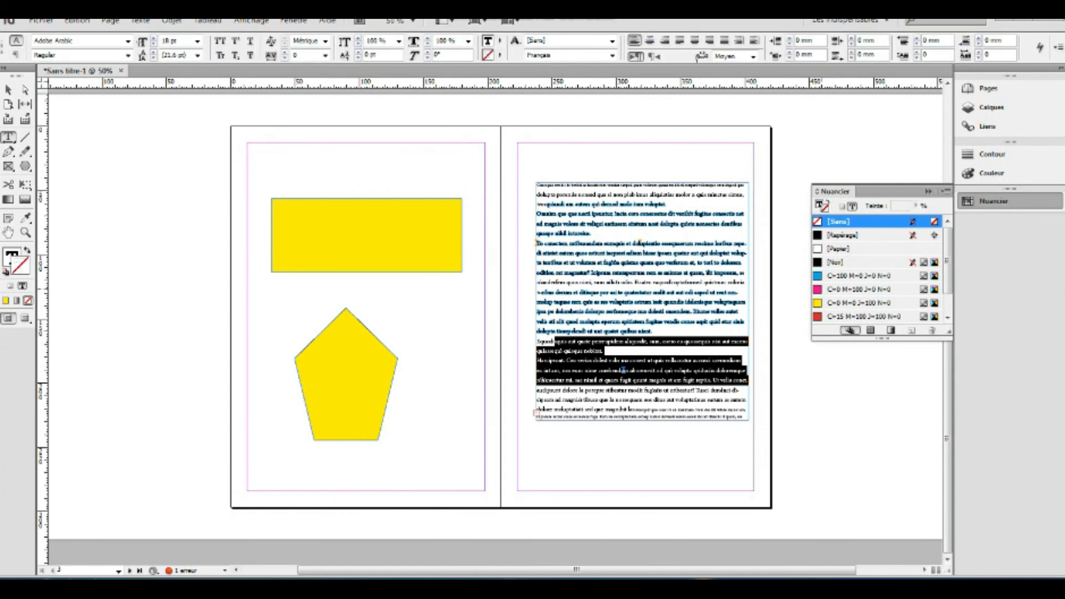
{"action": "left_click", "coordinate": [863, 289]}
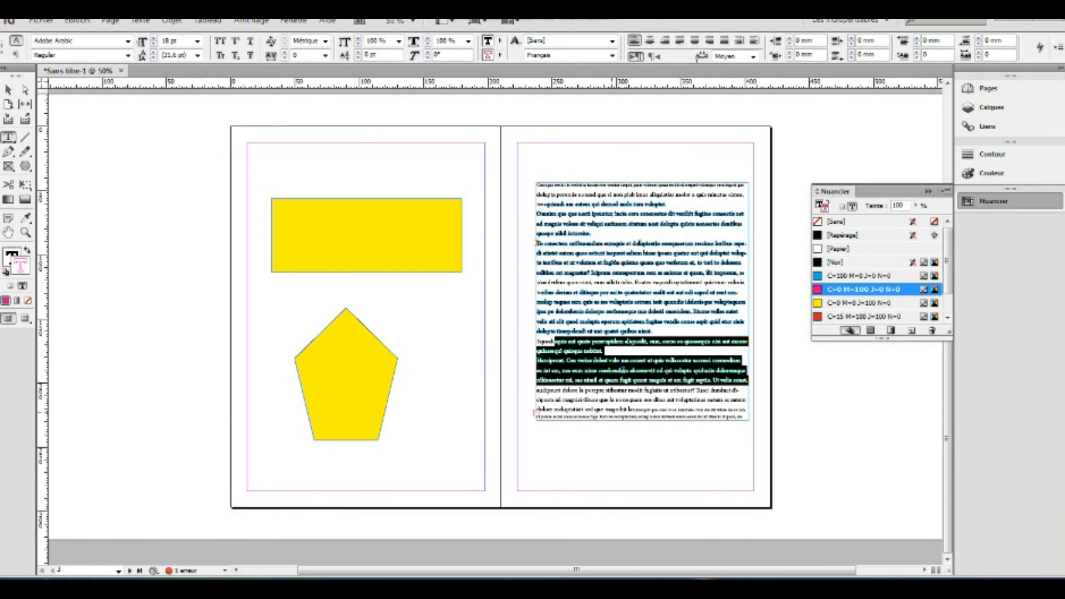
Step: Copy the unstroked black text's formatting to the twenty-second through twenty-fourth lines with the Eyedropper
{"action": "left_click", "coordinate": [610, 400]}
{"action": "left_click_drag", "start_coordinate": [550, 391], "coordinate": [732, 410]}
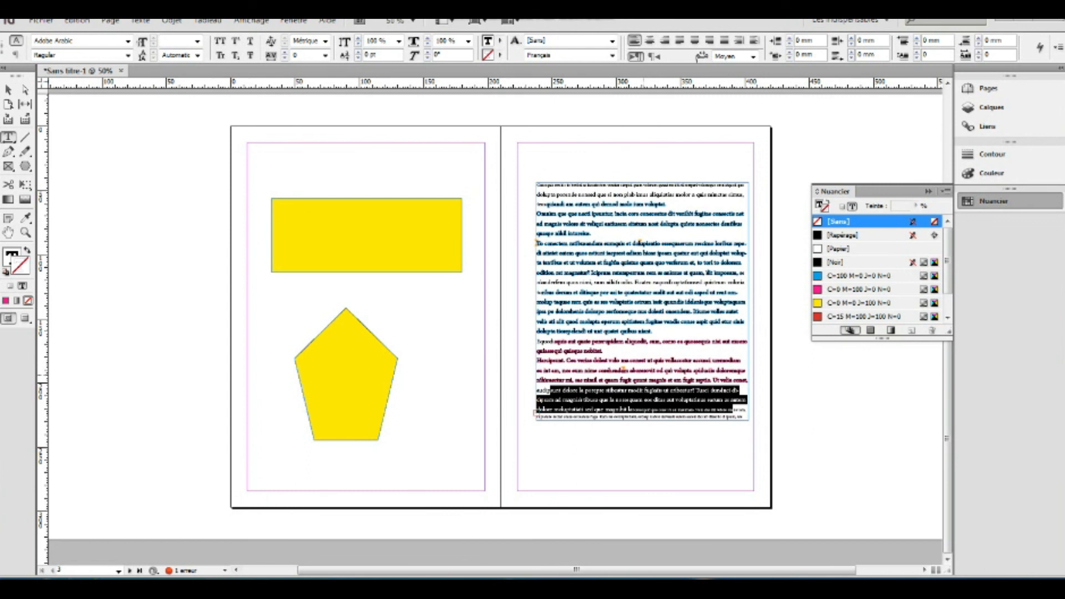
{"action": "left_click", "coordinate": [25, 218]}
{"action": "left_click", "coordinate": [609, 389]}
{"action": "left_click", "coordinate": [9, 137]}
{"action": "left_click", "coordinate": [596, 283]}
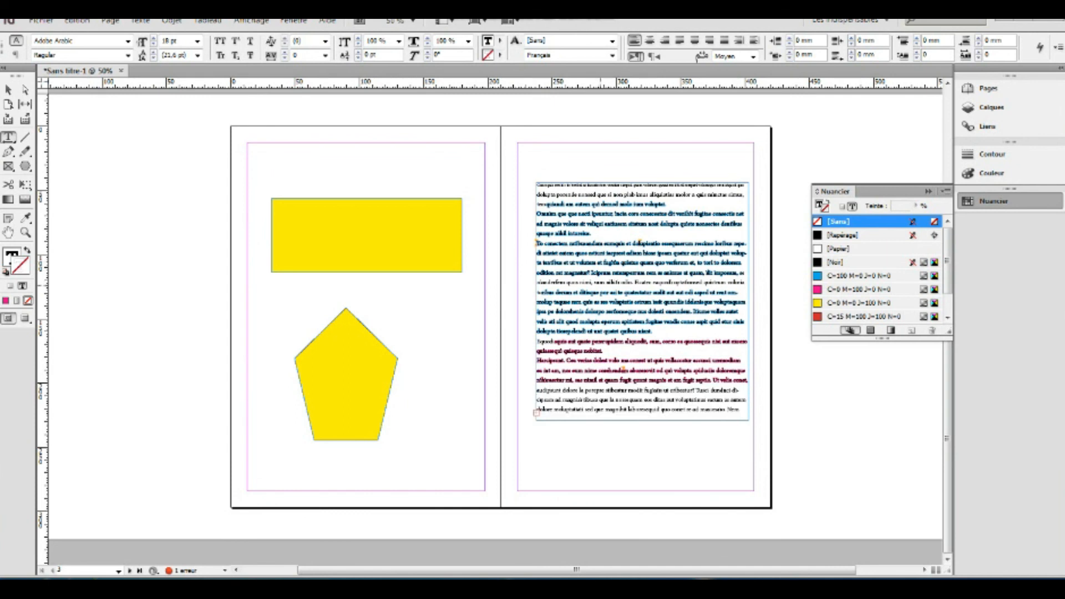